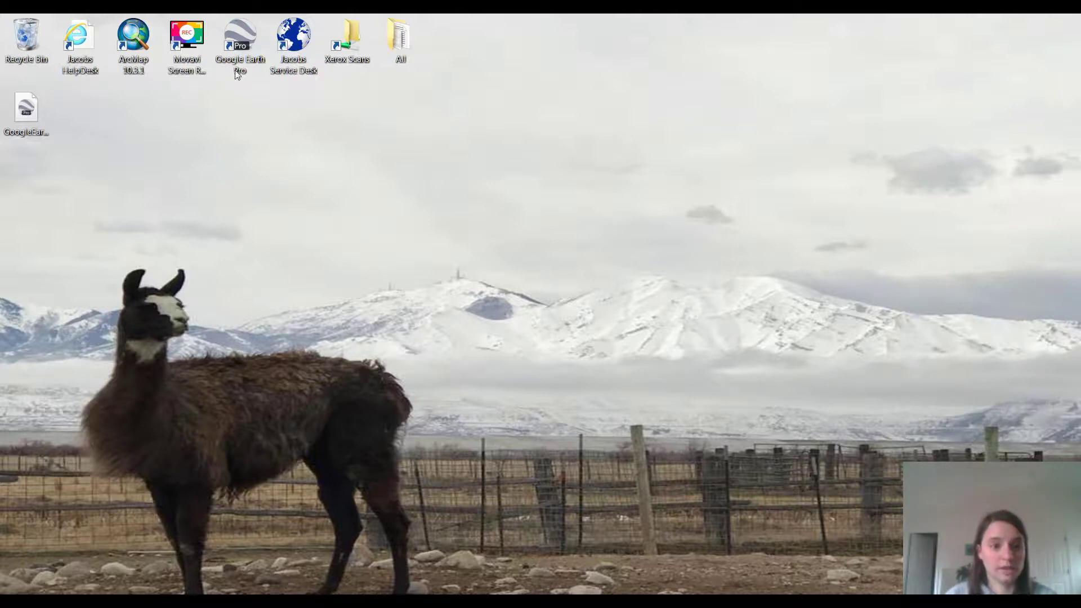
- Start ArcMap and open the KML To Layer tool from the From KML conversion tools
click(139, 32)
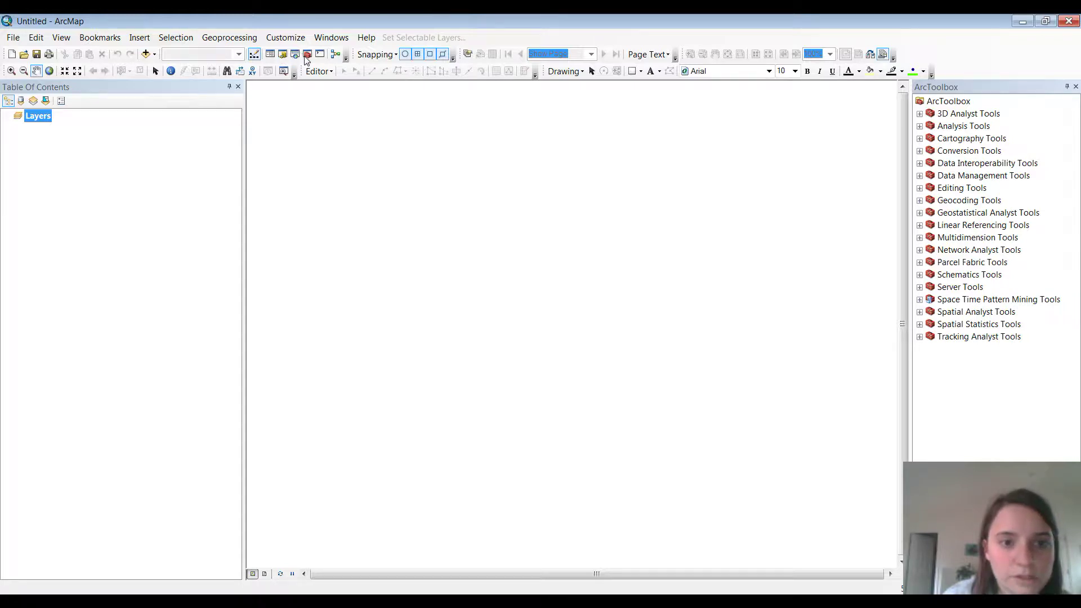
click(306, 57)
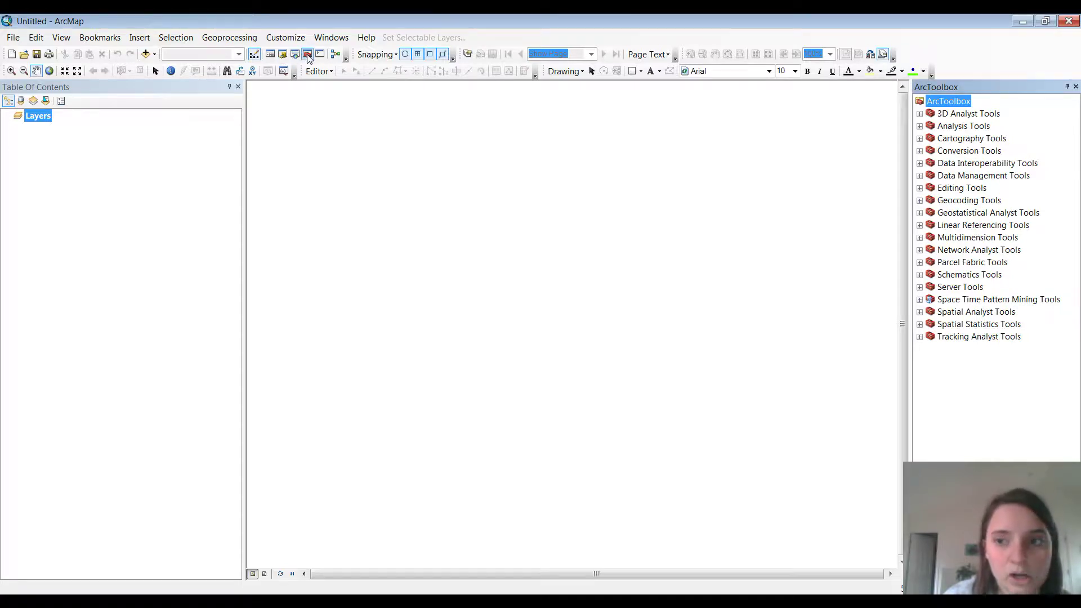
click(919, 152)
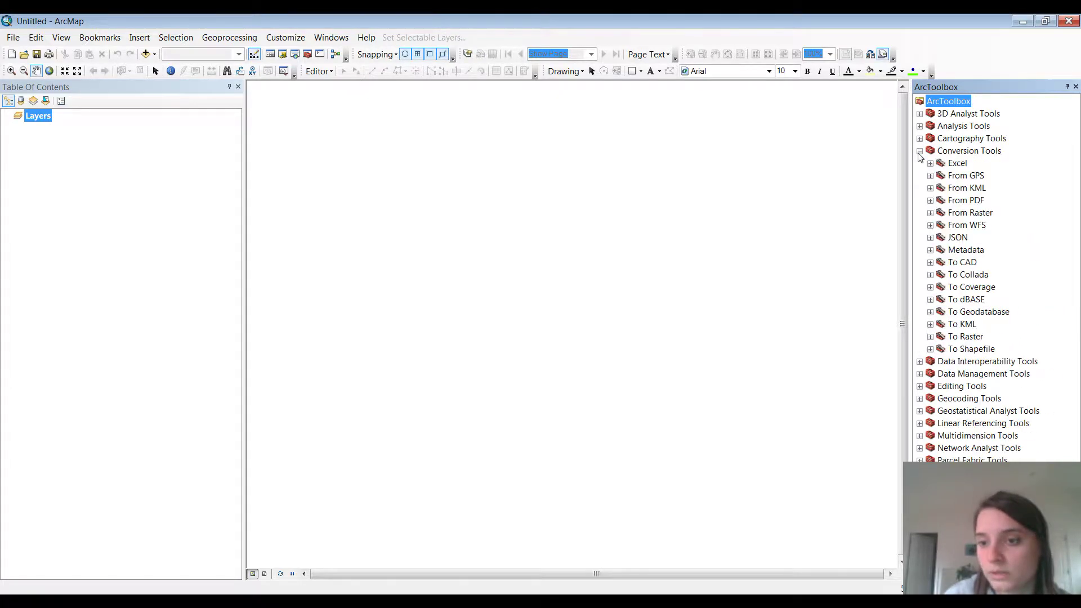
click(931, 189)
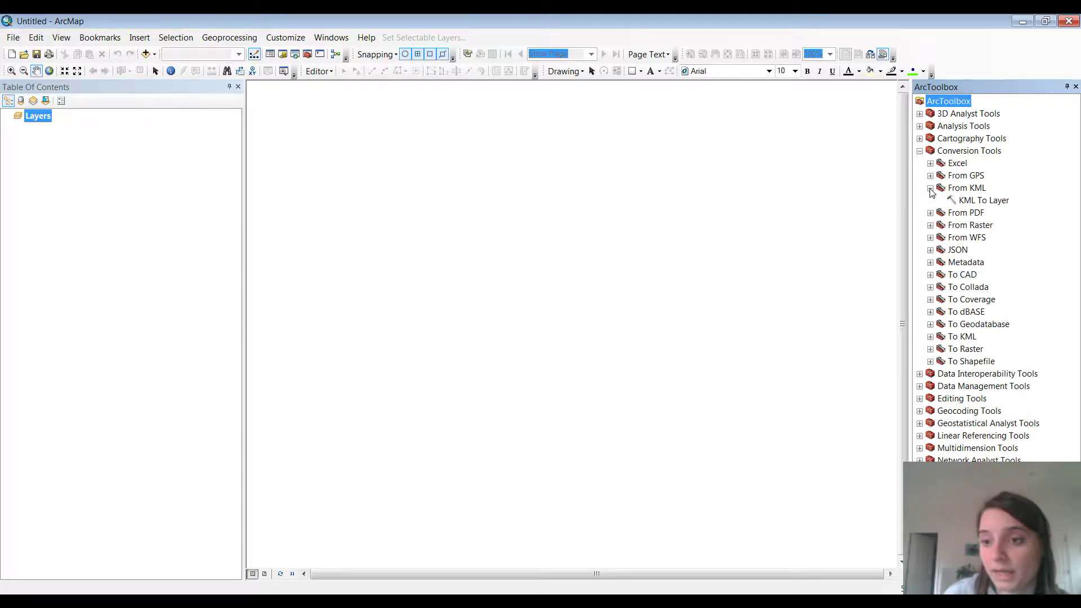
double_click(984, 202)
- Convert GoogleEarthData.kmz from the Desktop into a map layer with KML To Layer
click(734, 130)
click(510, 257)
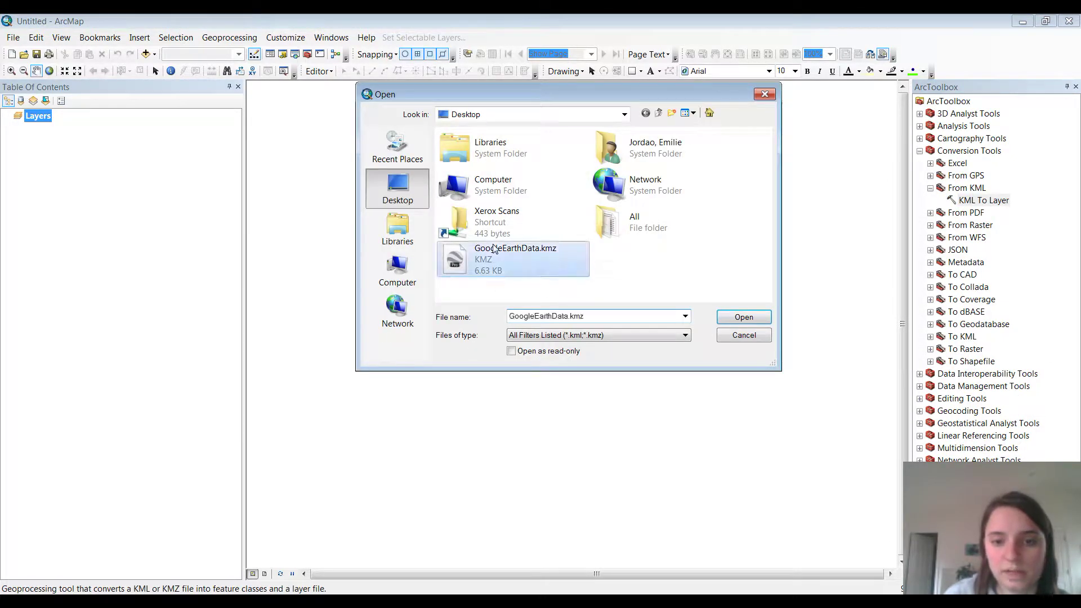
click(753, 319)
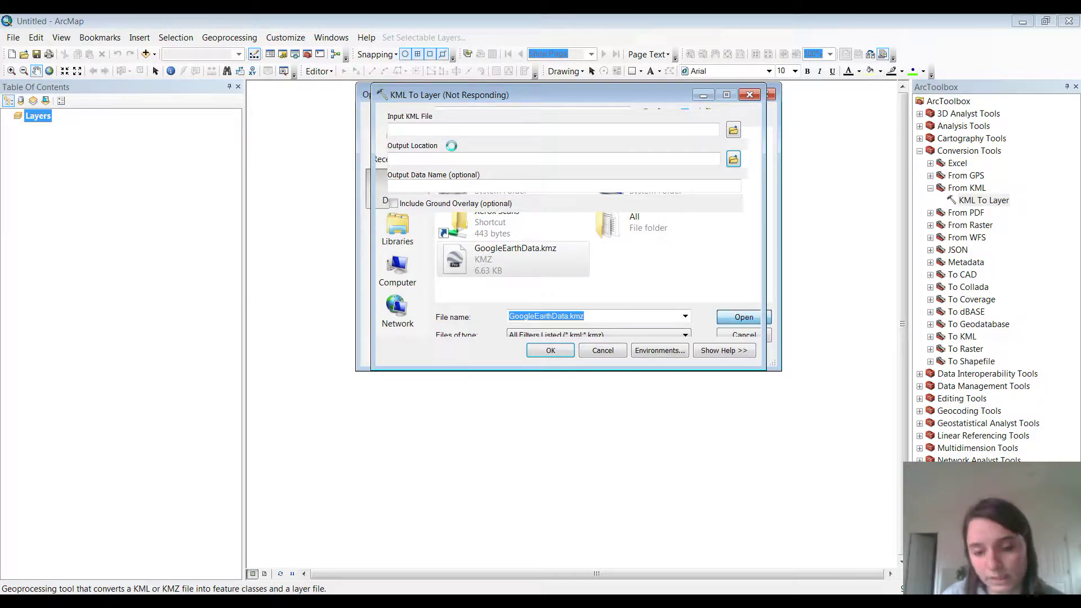
click(547, 351)
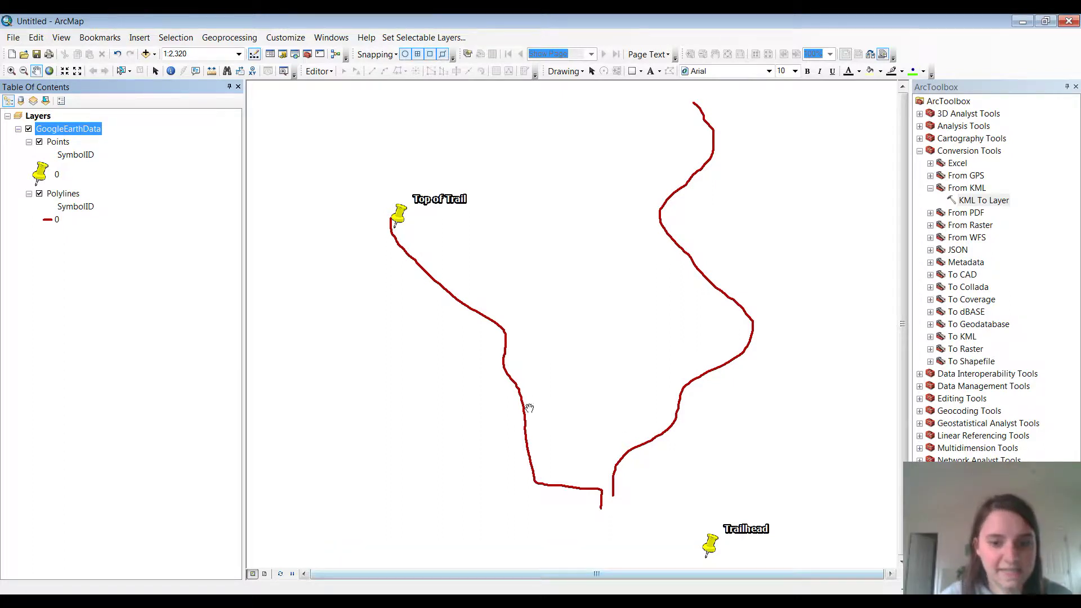
- Start exporting the Polylines layer's data and choose the Desktop folder connection as the output location
click(51, 196)
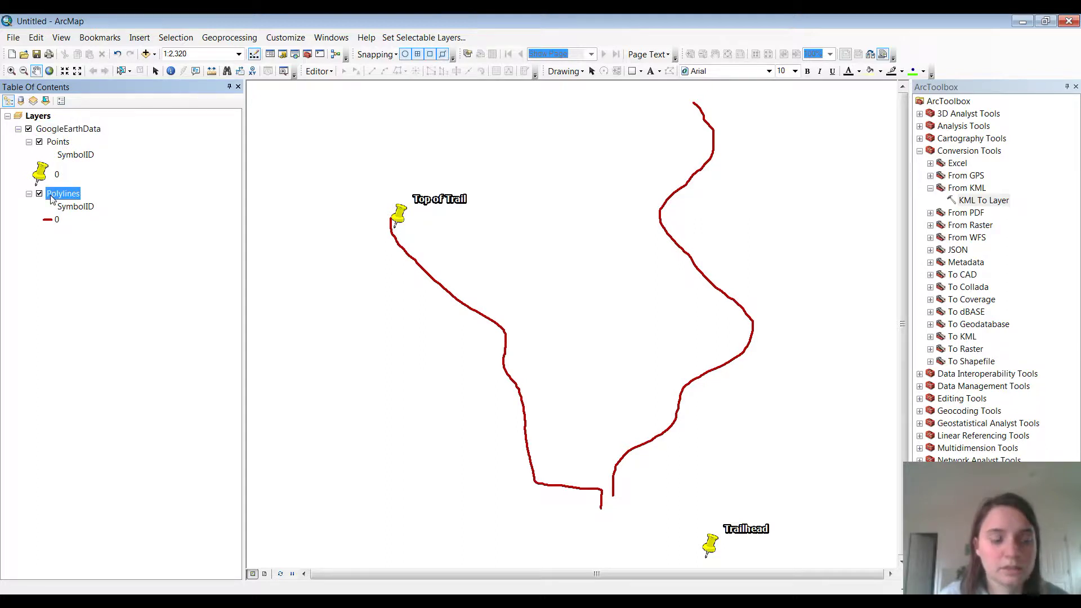
right_click(51, 196)
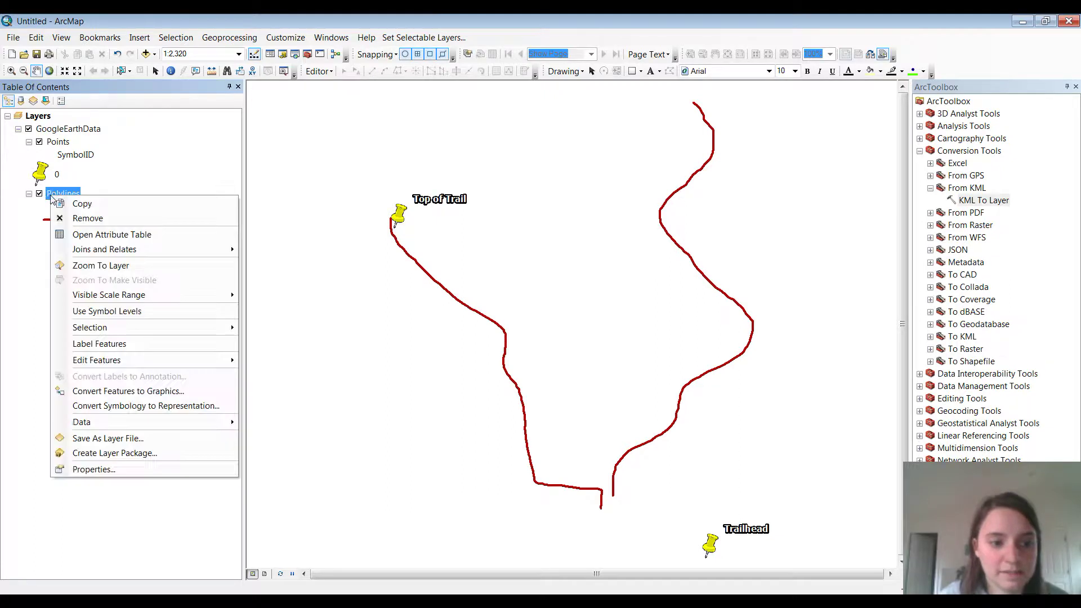
mouse_move(231, 423)
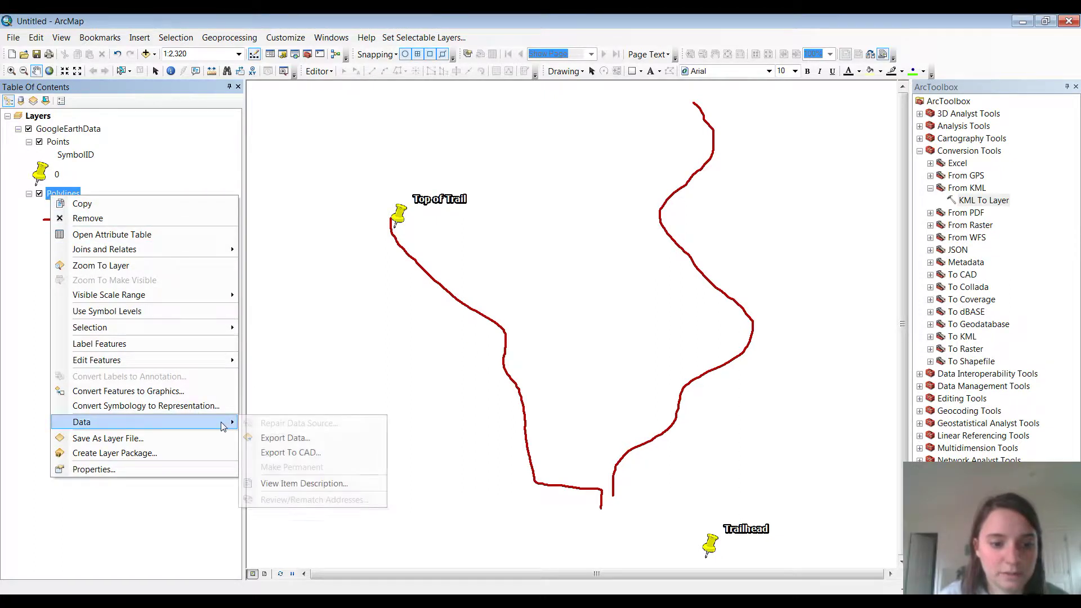
click(282, 437)
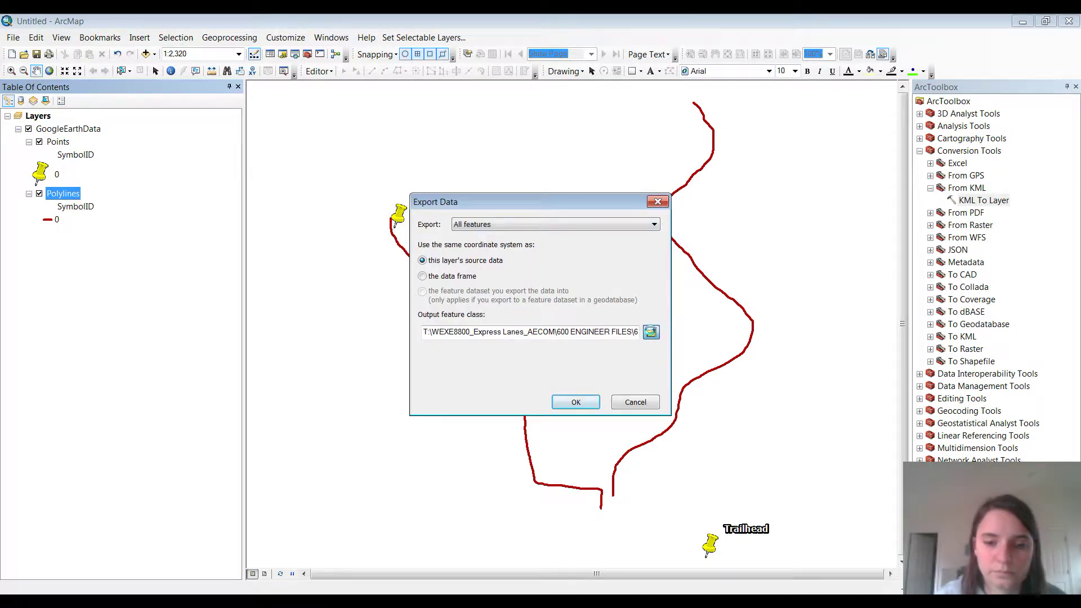
click(652, 332)
click(511, 218)
scroll(466, 263, up, 2)
click(474, 241)
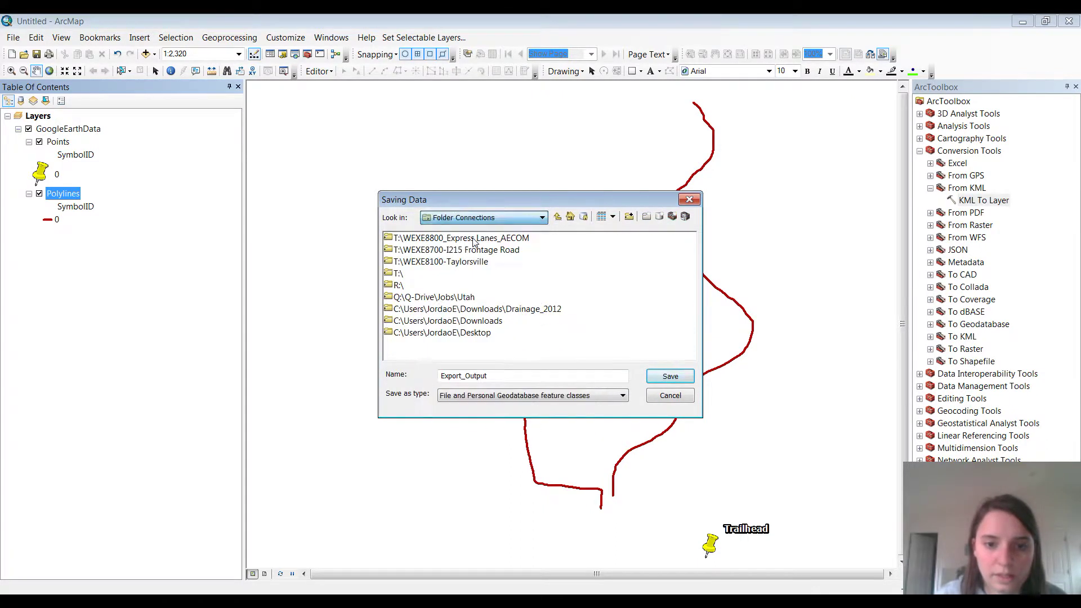
double_click(466, 333)
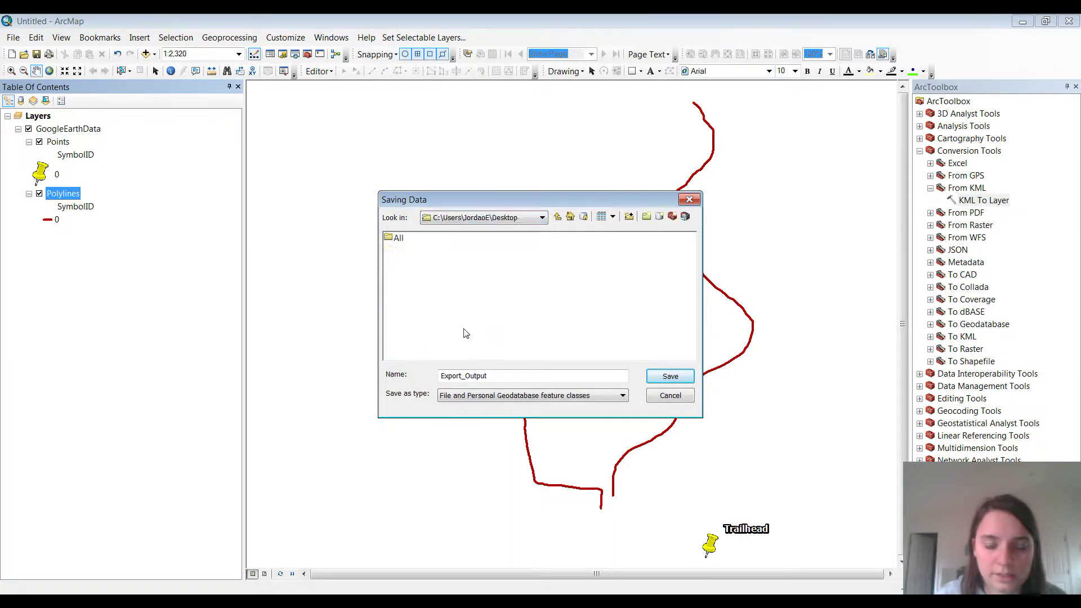
- Create a new file geodatabase named GoogleEarth on the Desktop and open it as the save location
click(660, 217)
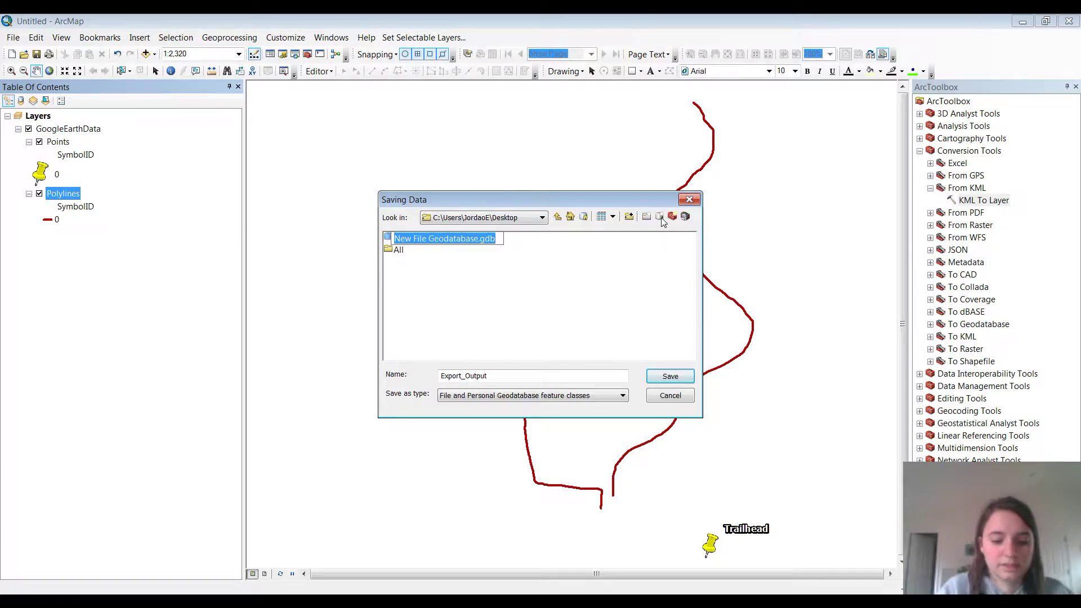
text(GoogleEarth)
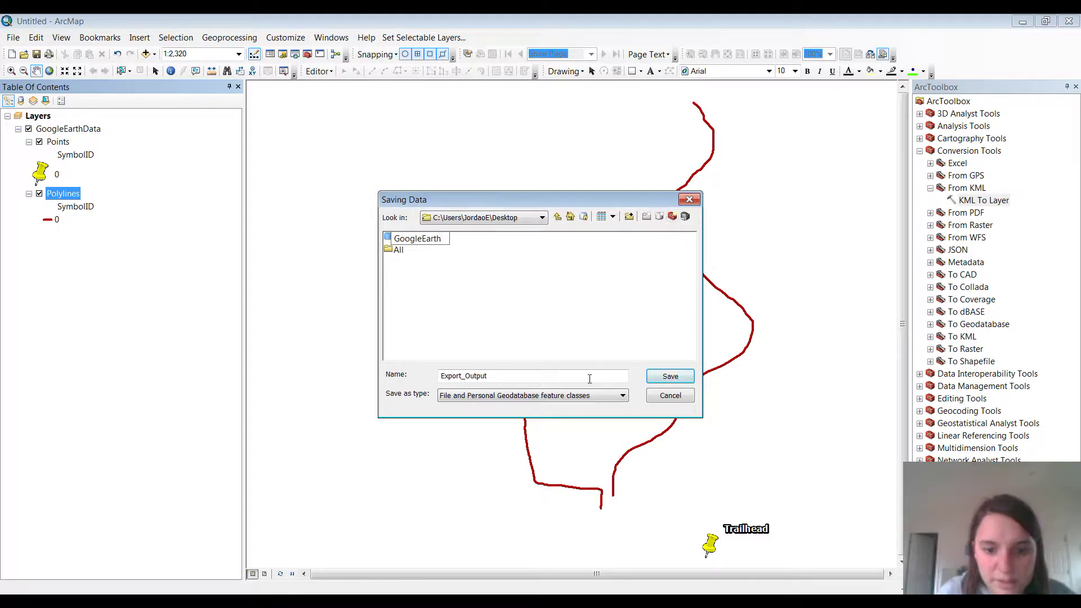
key(Return)
double_click(429, 238)
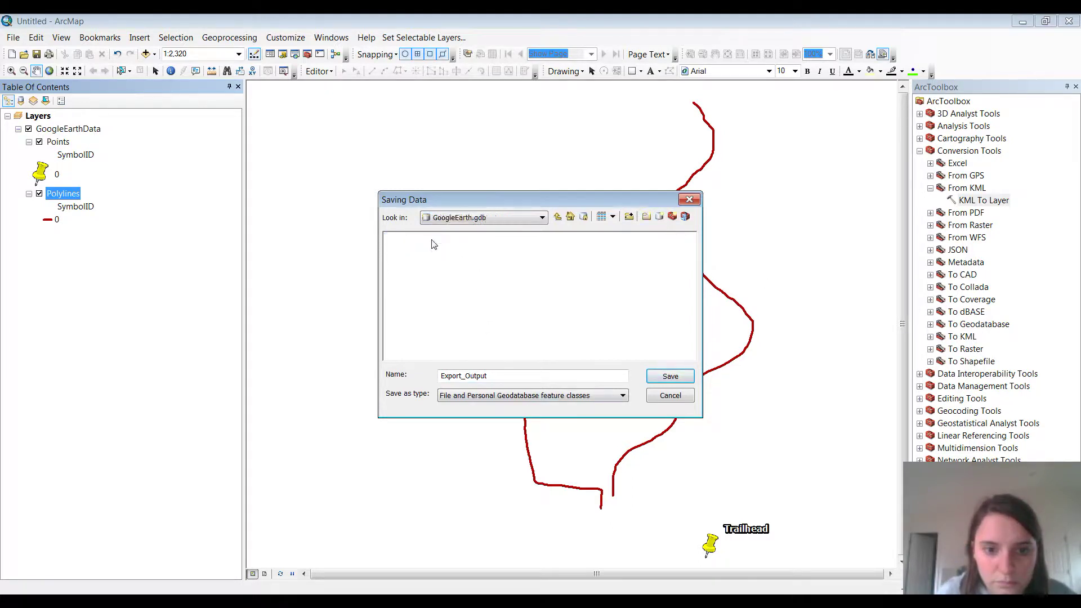
- Name the output feature class Trails, export all features and add the exported data to the map as a layer
drag(505, 375, 346, 377)
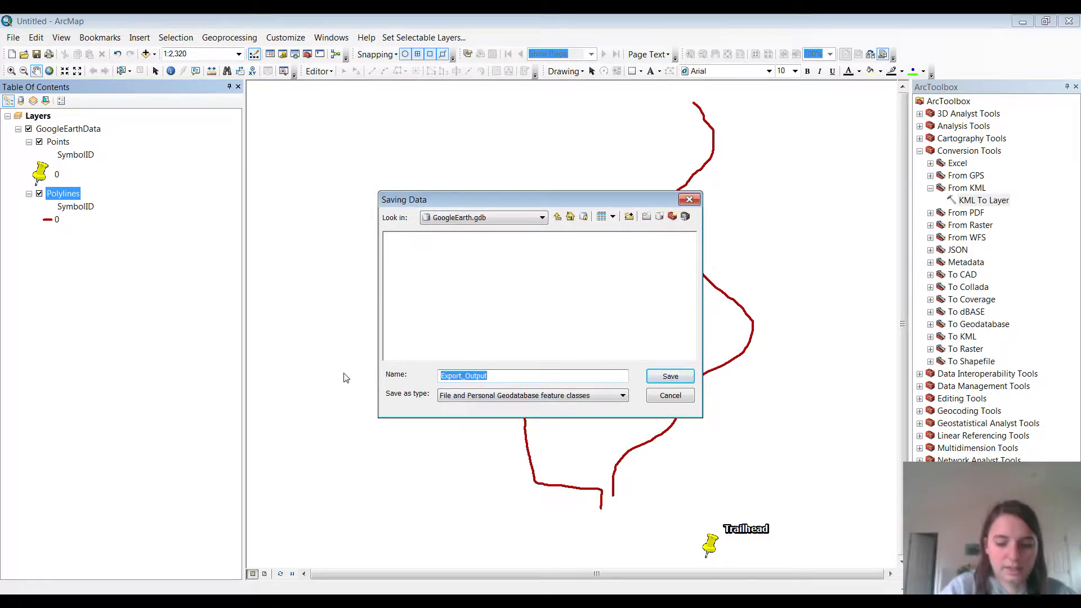
text(Trails)
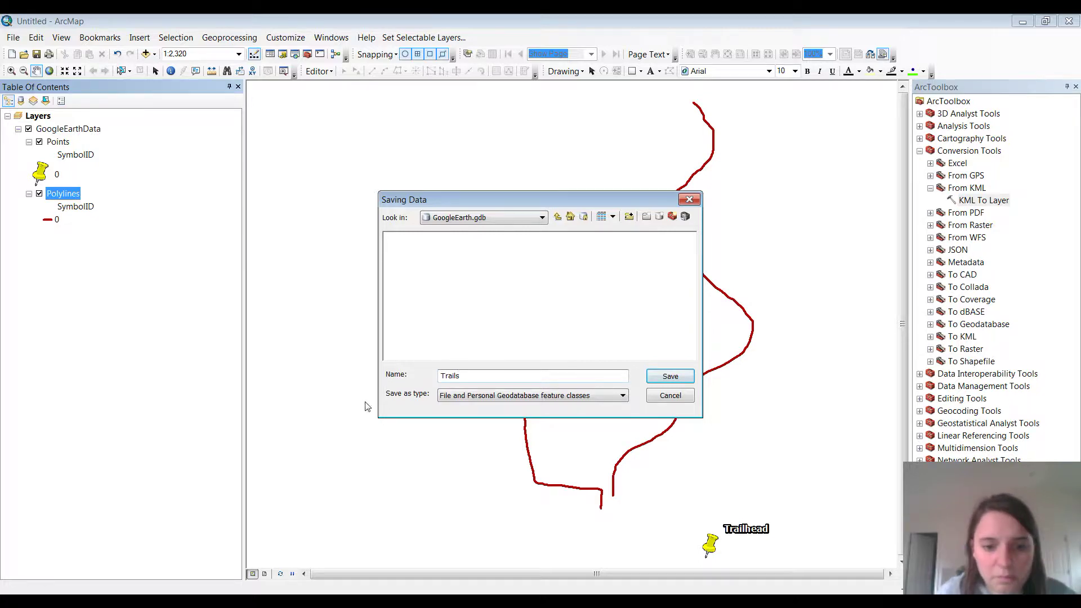
click(671, 376)
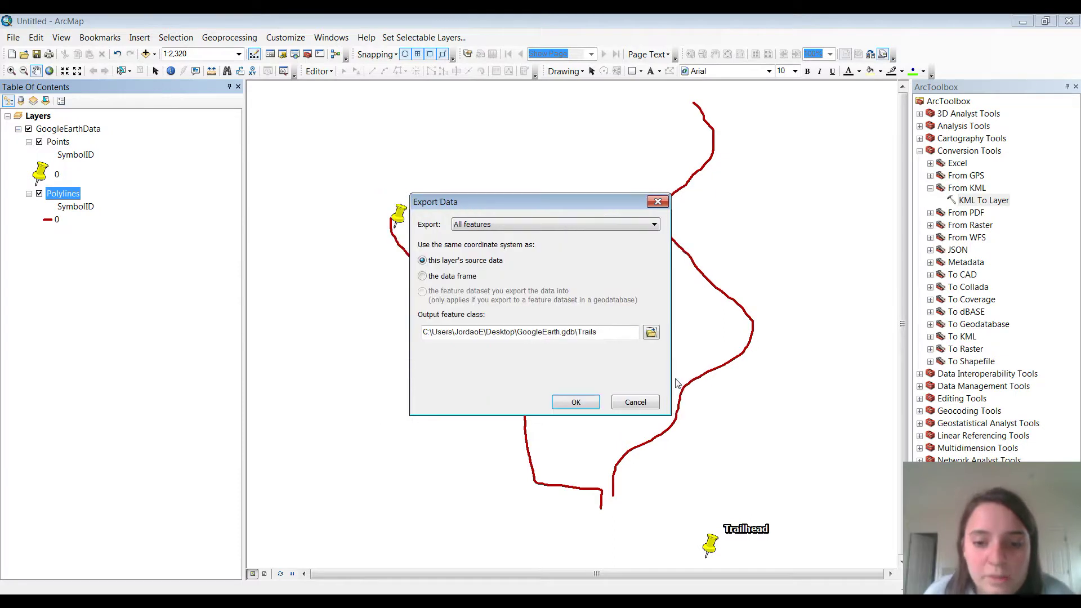
click(567, 403)
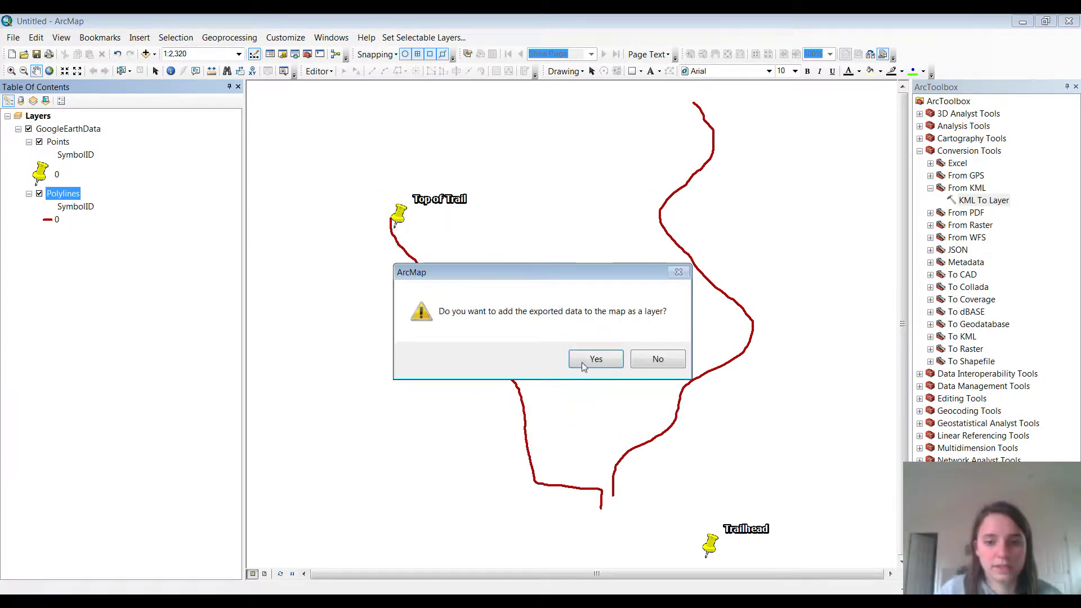
click(582, 363)
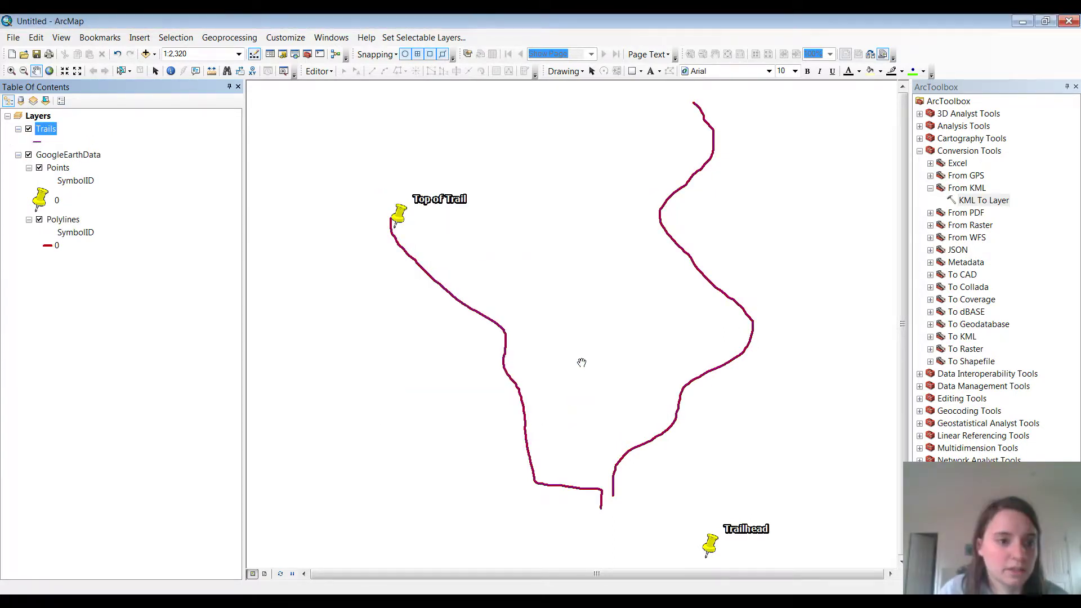
- Export all features of the Points layer to GoogleEarth.gdb as POI and add the exported data to the map
right_click(64, 168)
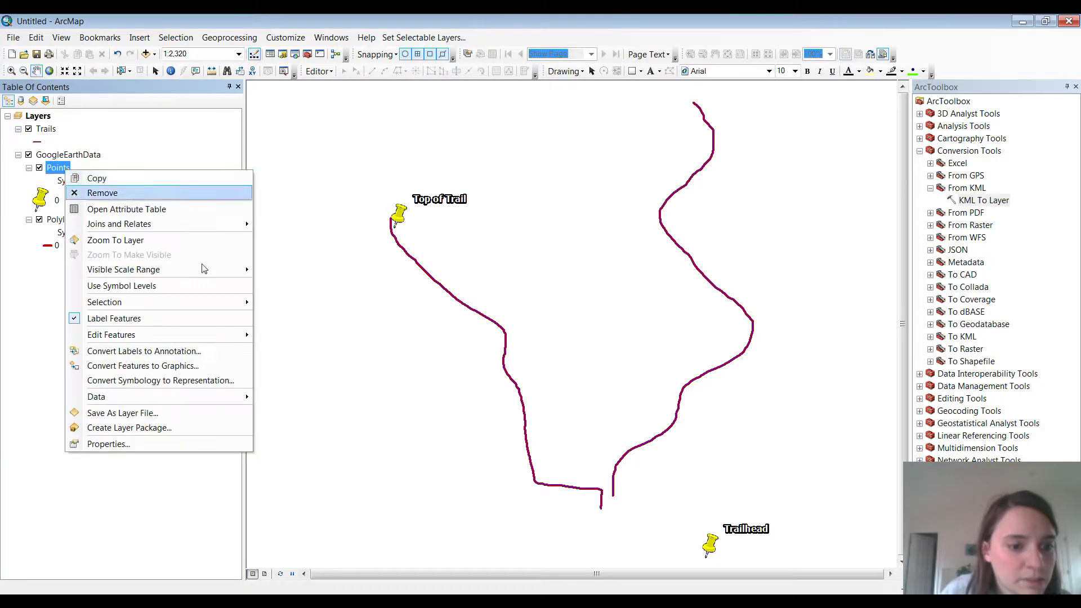
mouse_move(242, 396)
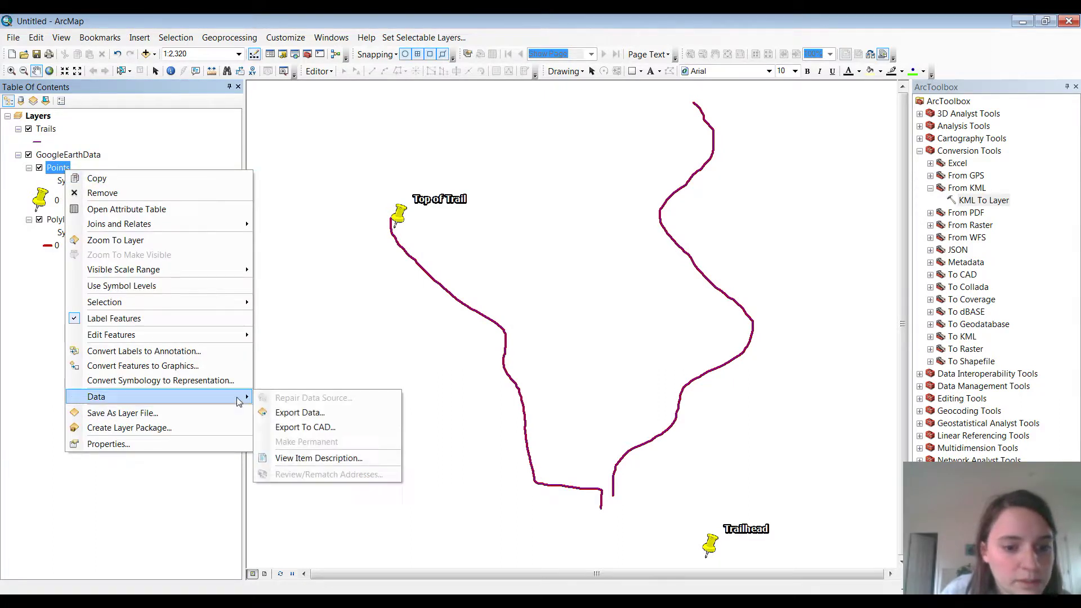
click(324, 413)
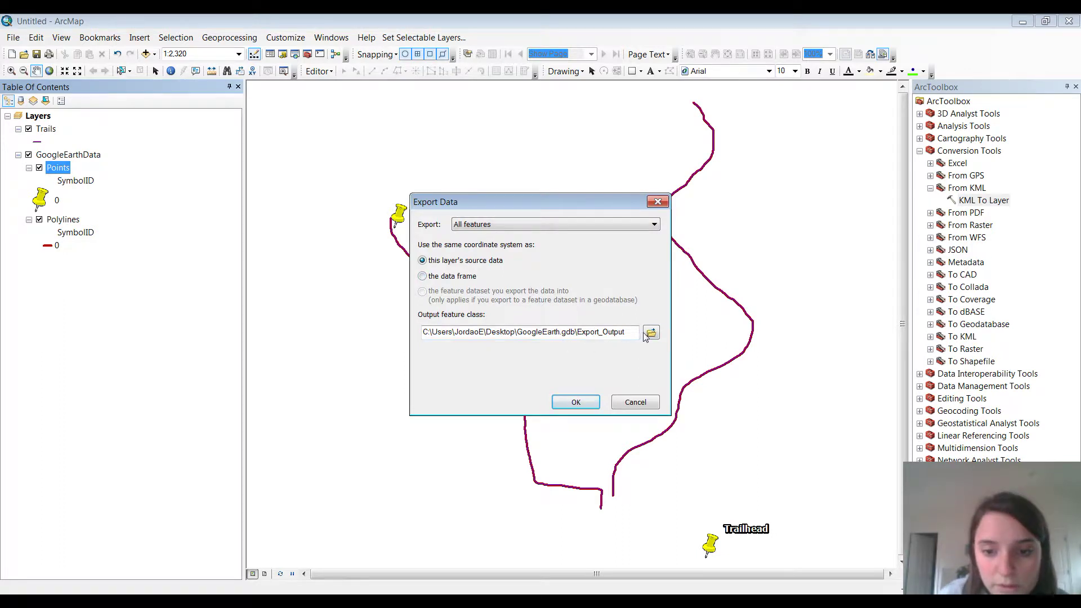
click(652, 333)
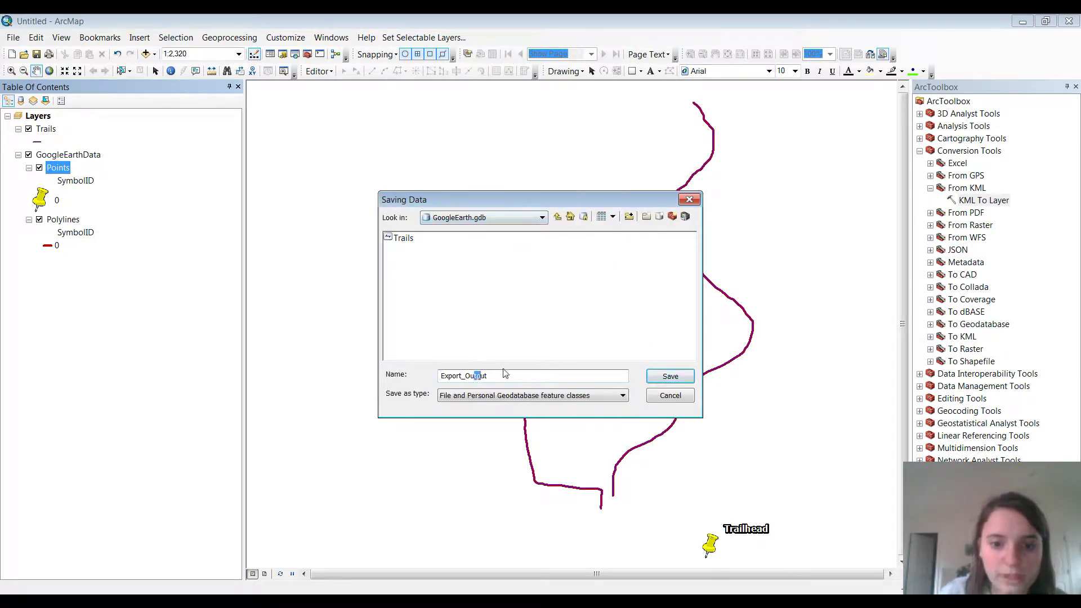
drag(523, 376, 332, 383)
text(POI)
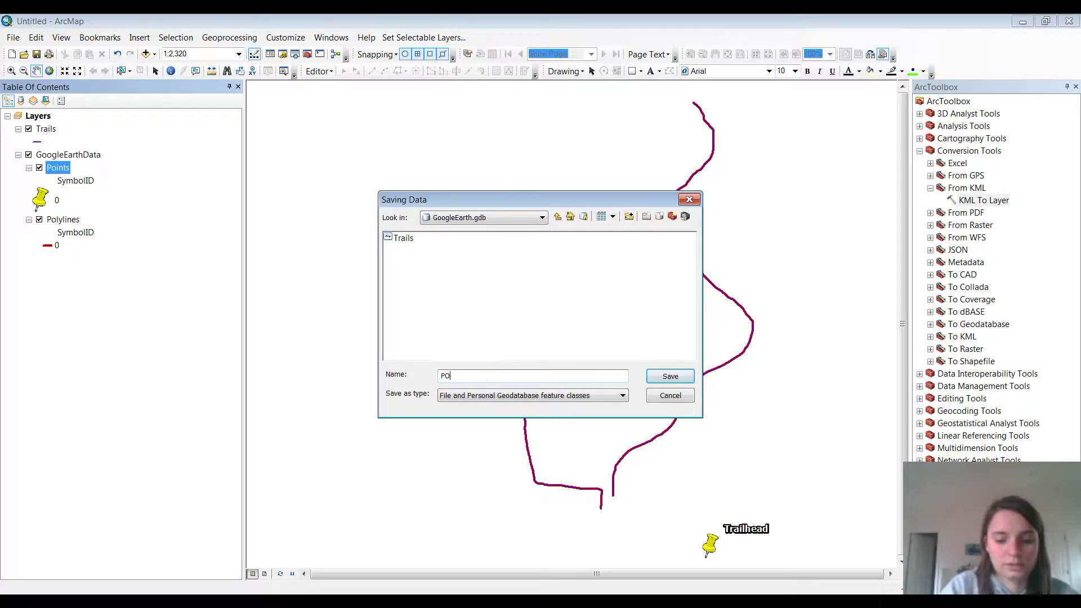
click(688, 381)
click(579, 401)
click(592, 361)
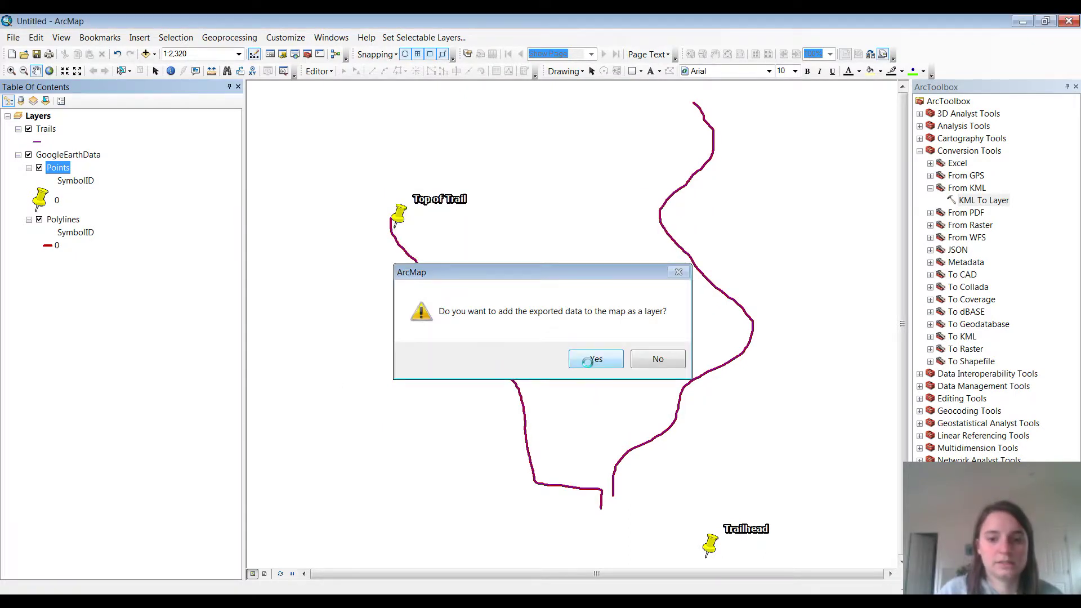
- Remove the GoogleEarthData group layer from the map
click(62, 183)
right_click(62, 182)
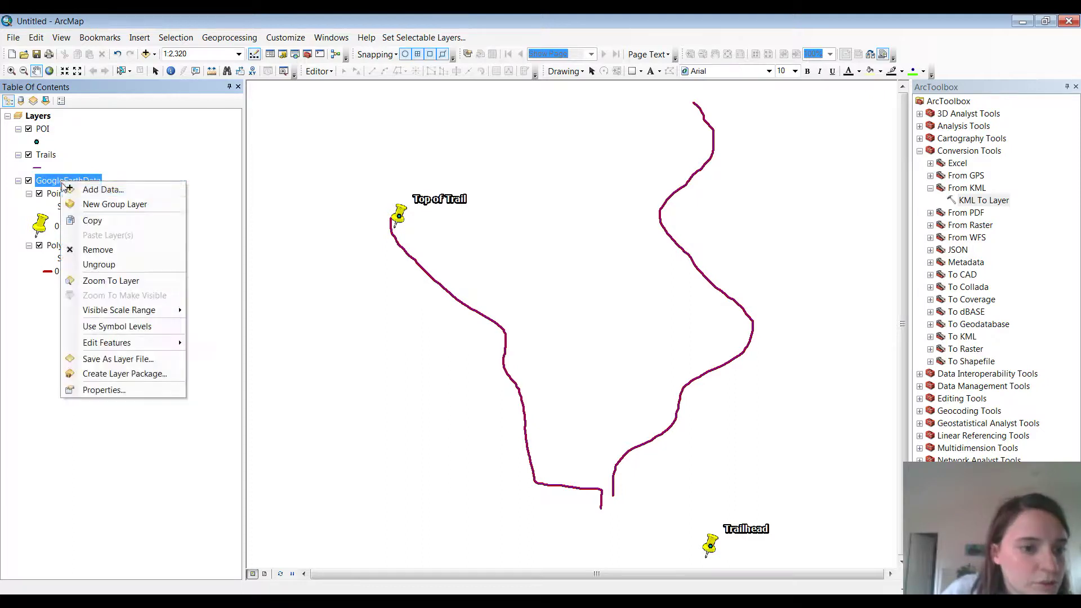
click(83, 254)
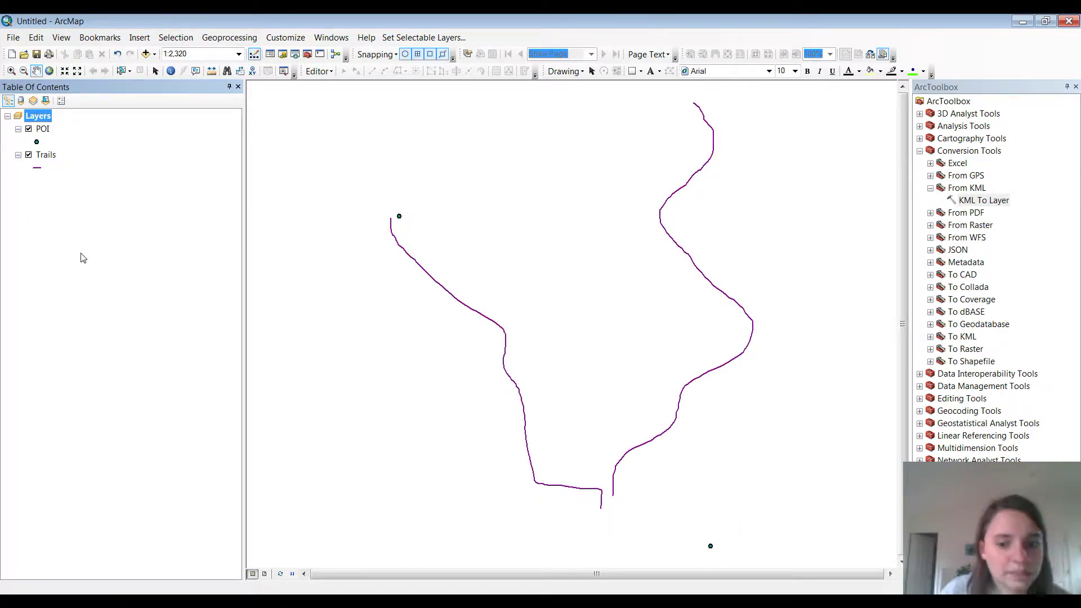
- Add the Streets basemap to the map beneath the POI and Trails layers
drag(574, 354, 487, 353)
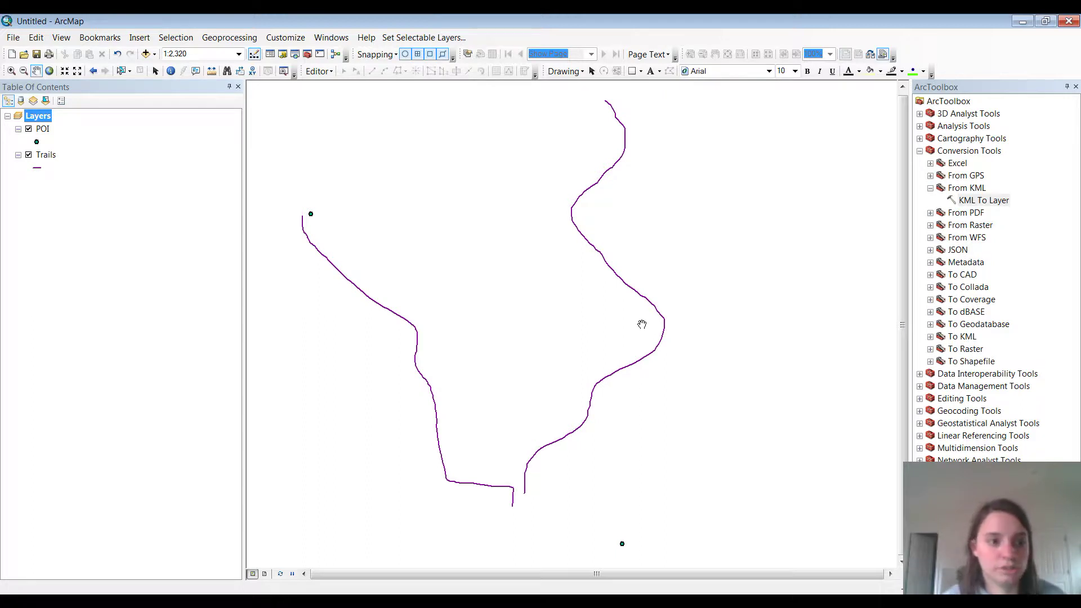
drag(512, 298, 565, 305)
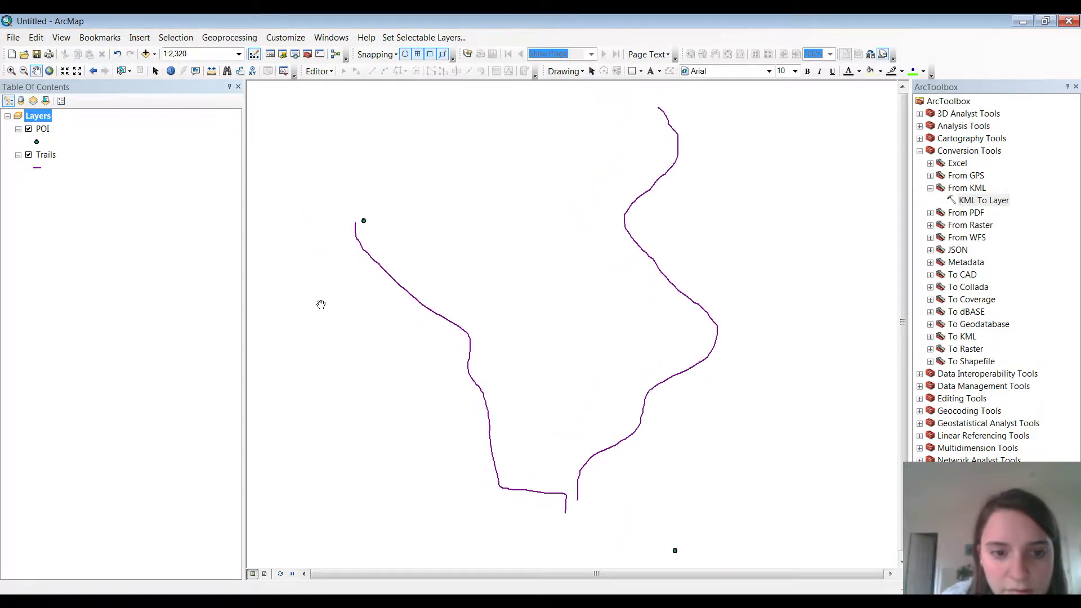
click(156, 54)
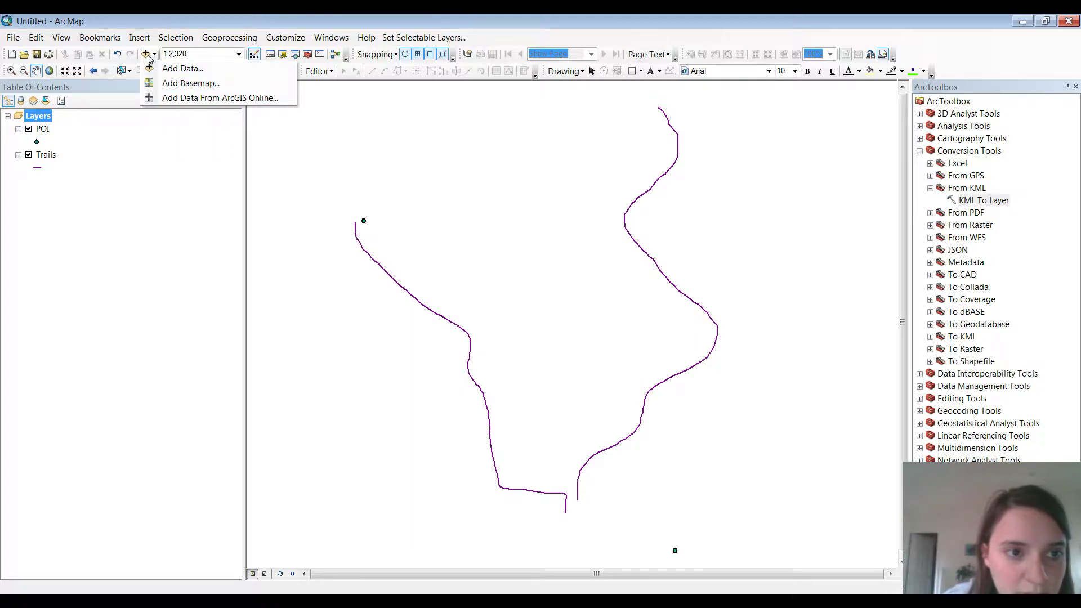
click(149, 56)
click(152, 55)
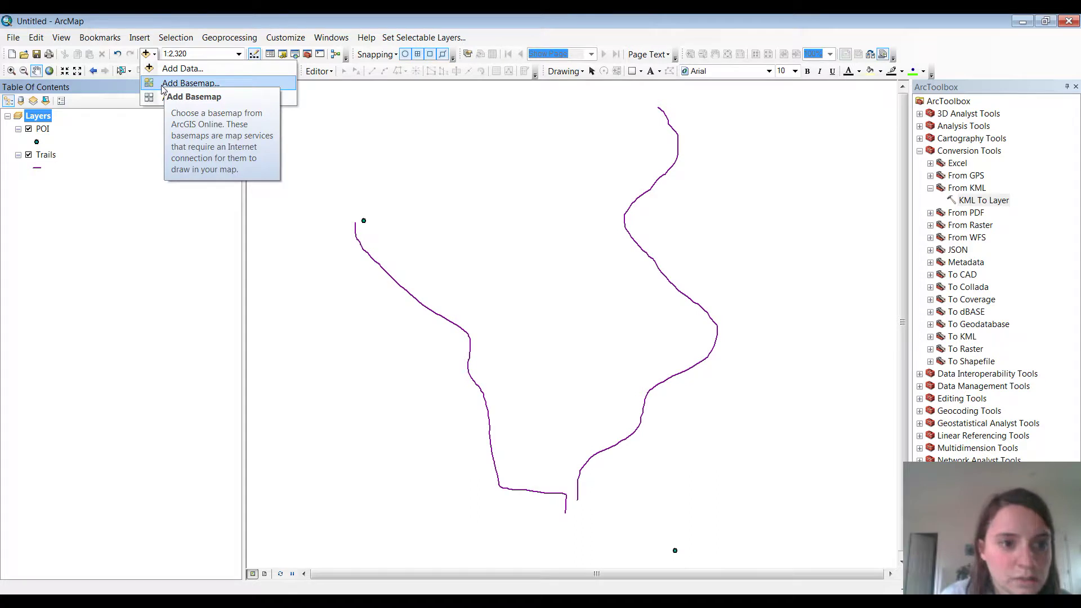
click(161, 85)
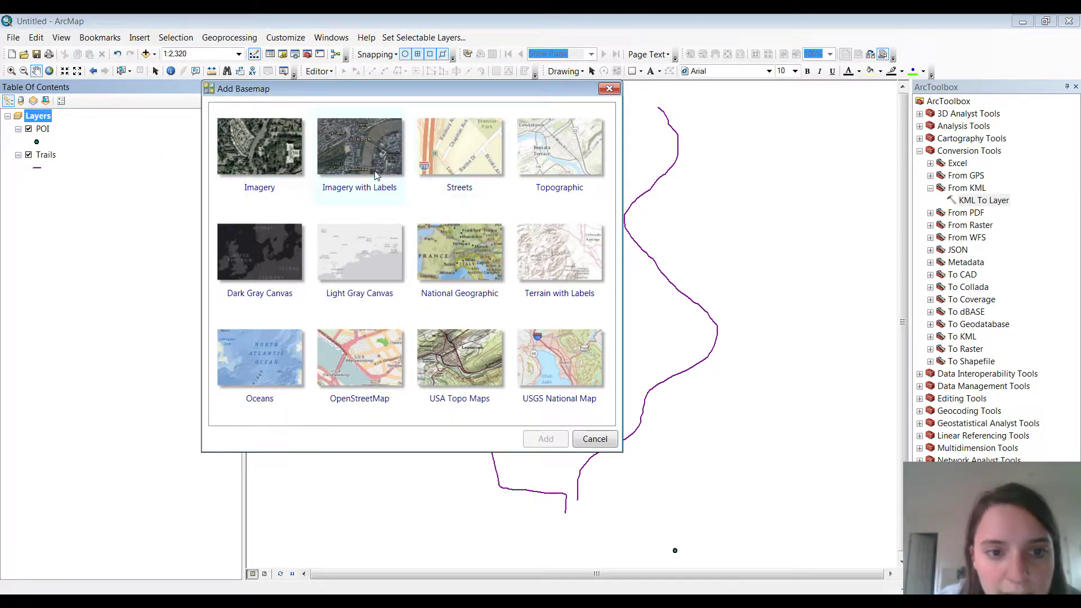
click(459, 155)
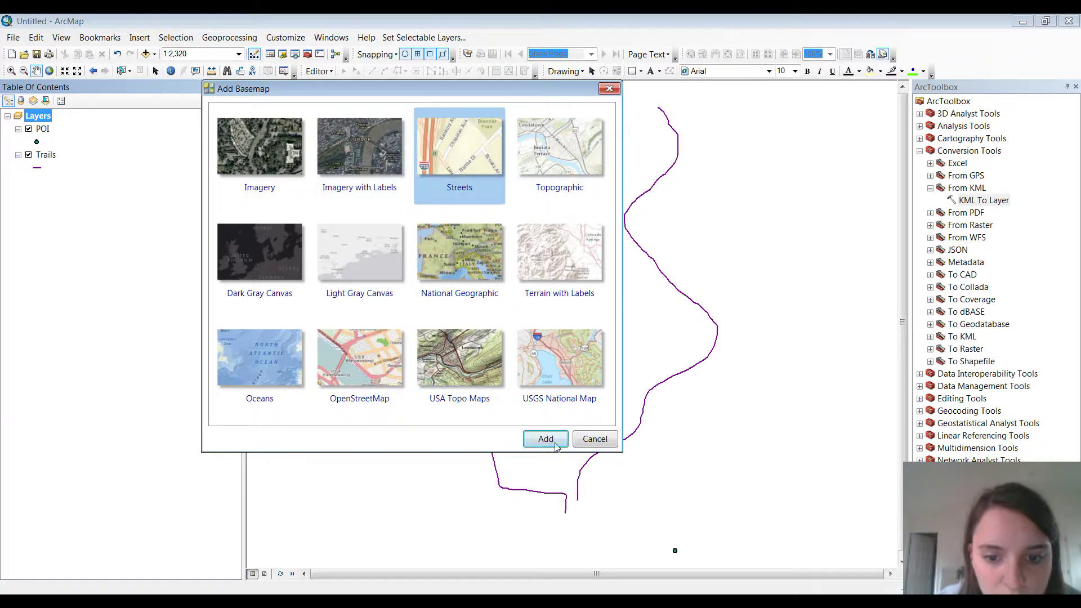
click(544, 439)
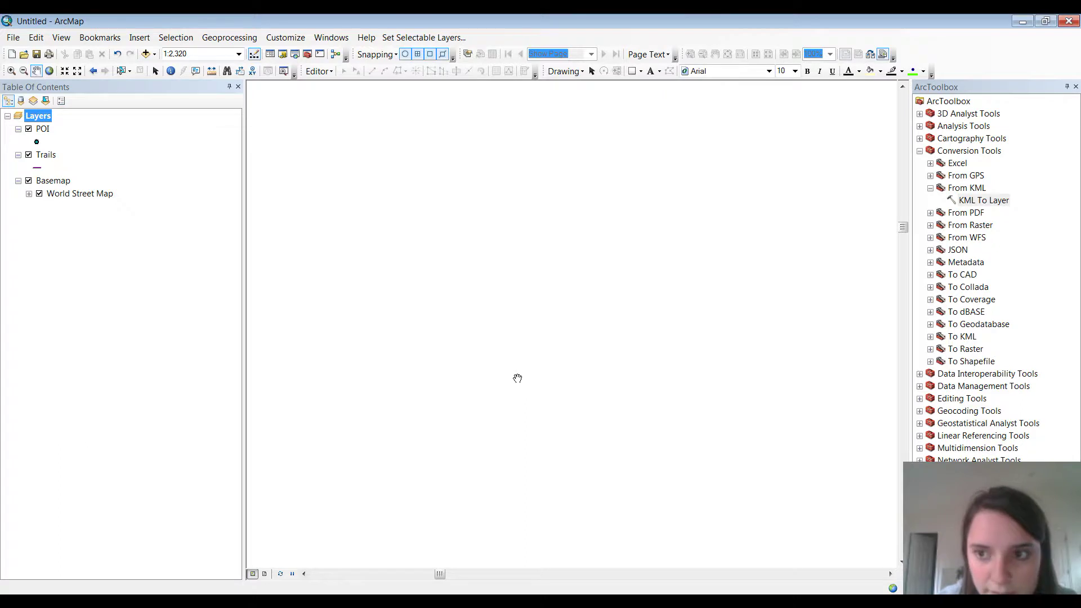
scroll(520, 177, up, 3)
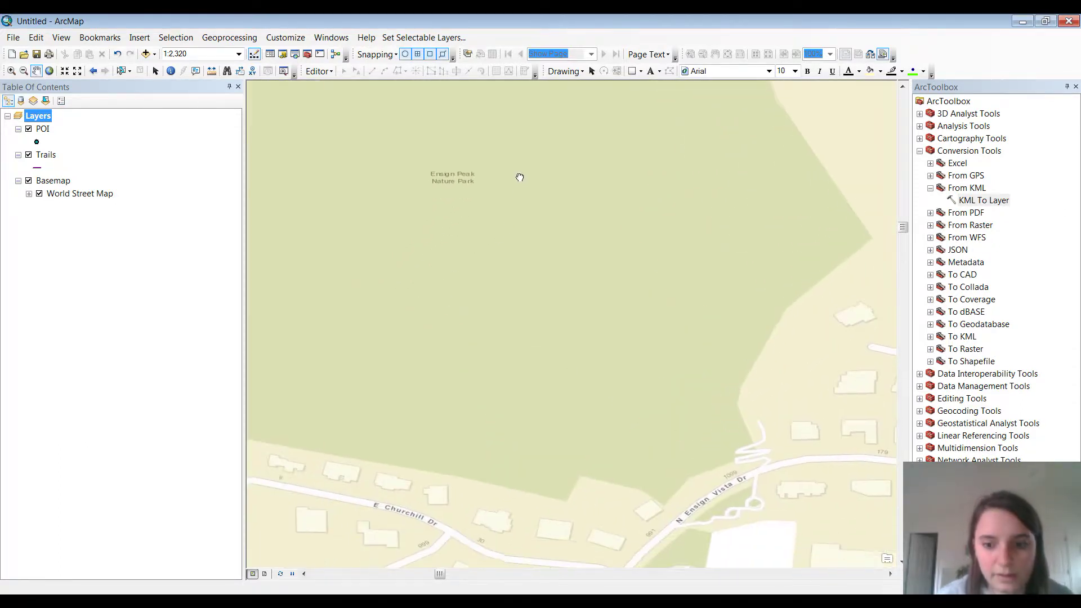
mouse_move(514, 218)
mouse_down()
mouse_move(512, 292)
mouse_move(512, 232)
mouse_move(492, 194)
mouse_up()
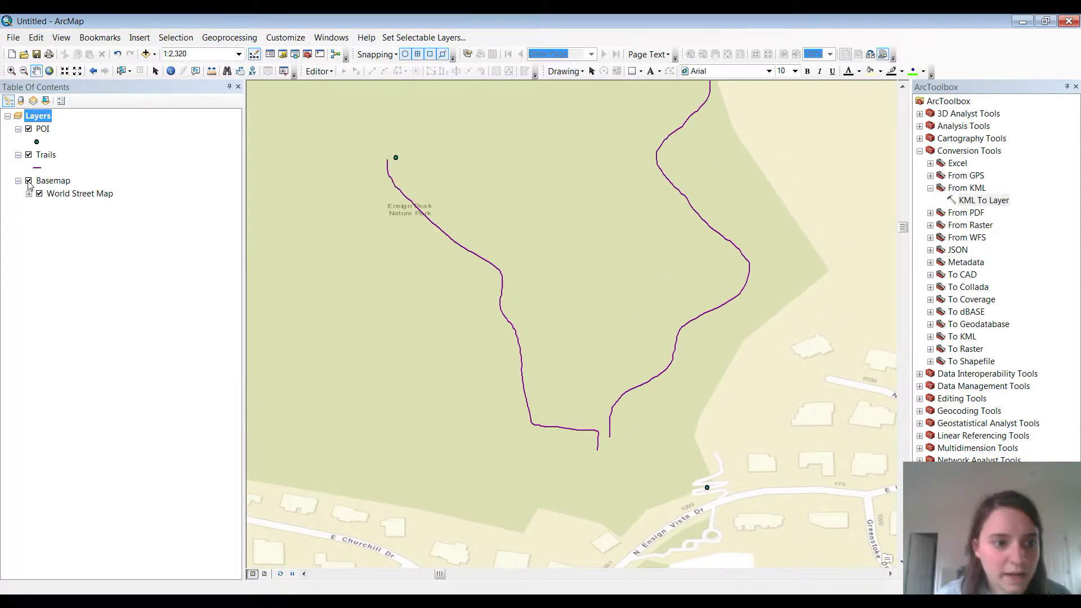
- Hide the street map basemap and add the Imagery basemap beneath the trails and points
click(28, 181)
click(154, 54)
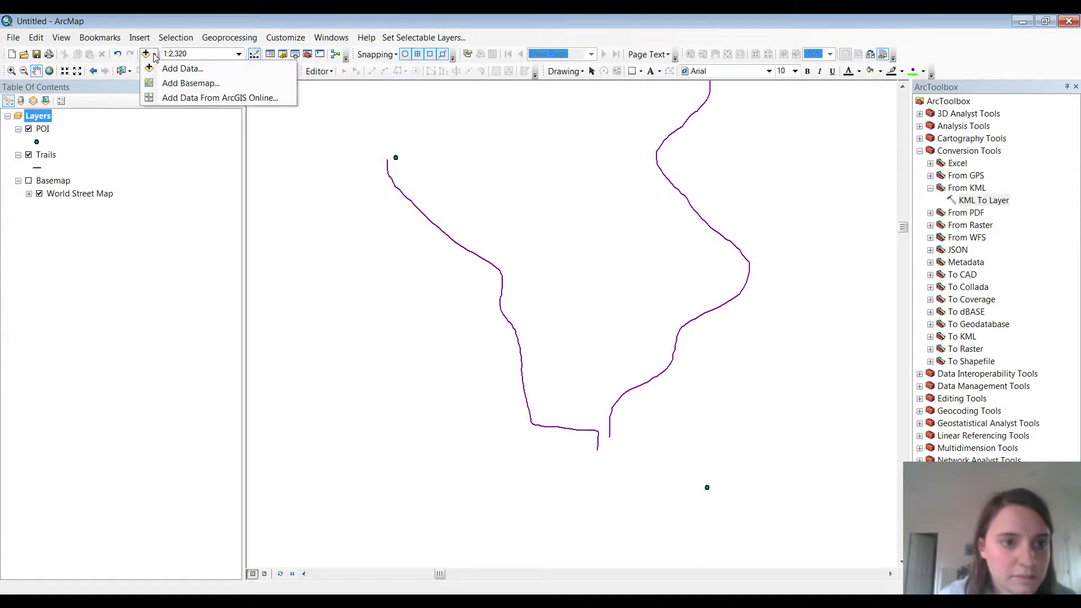
click(161, 85)
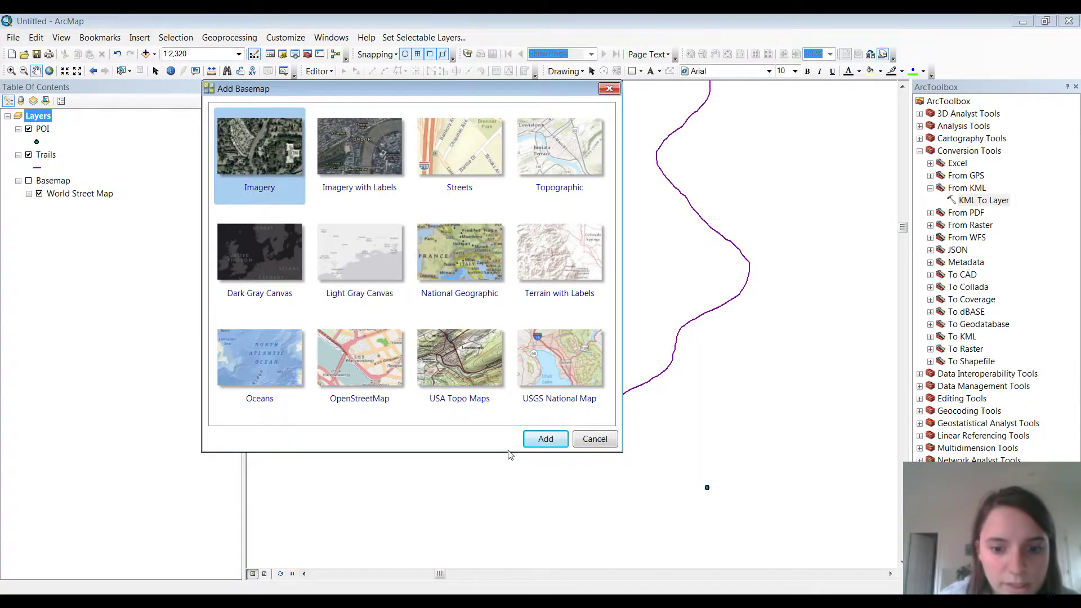
click(545, 438)
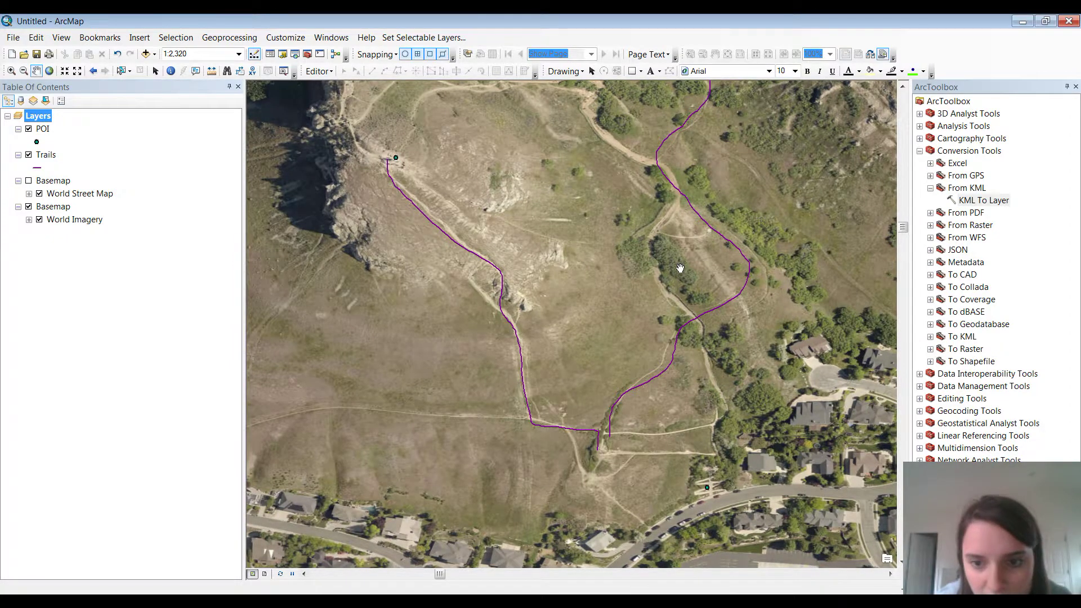
drag(678, 261, 629, 329)
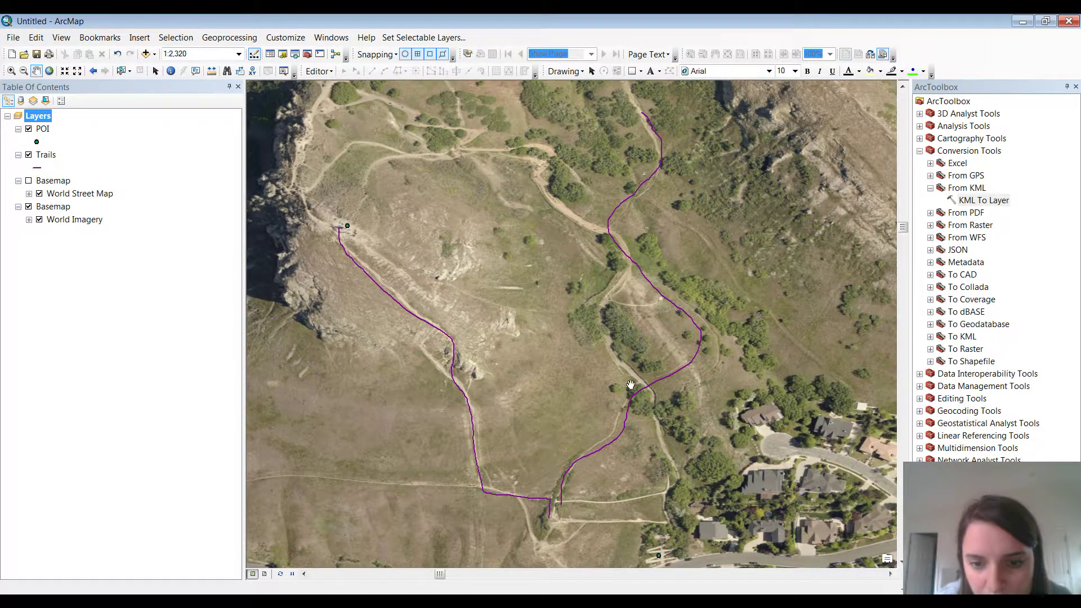
drag(641, 186, 651, 251)
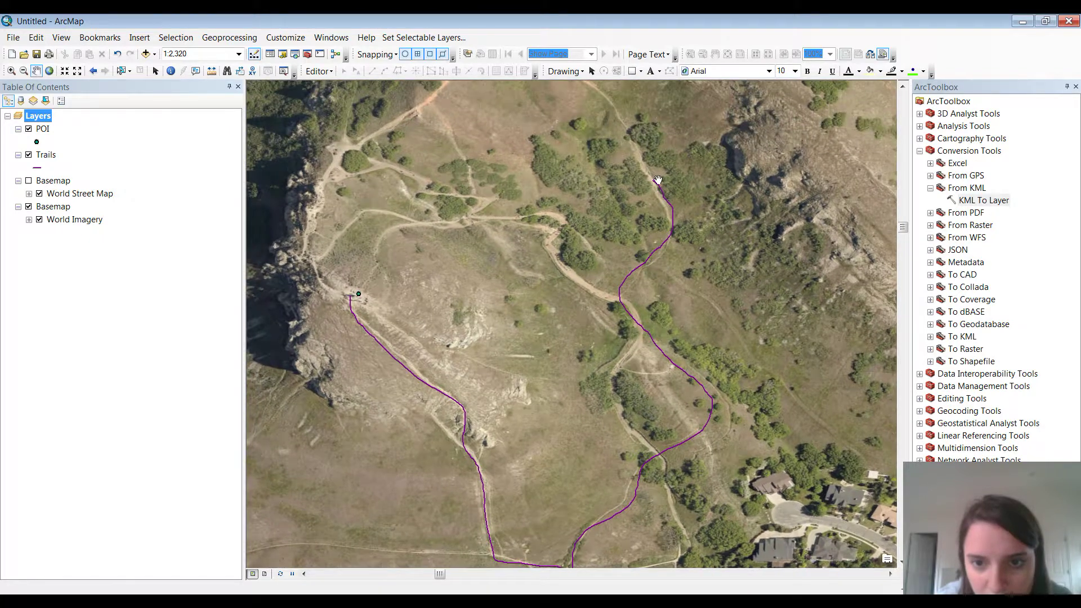
drag(565, 309, 591, 270)
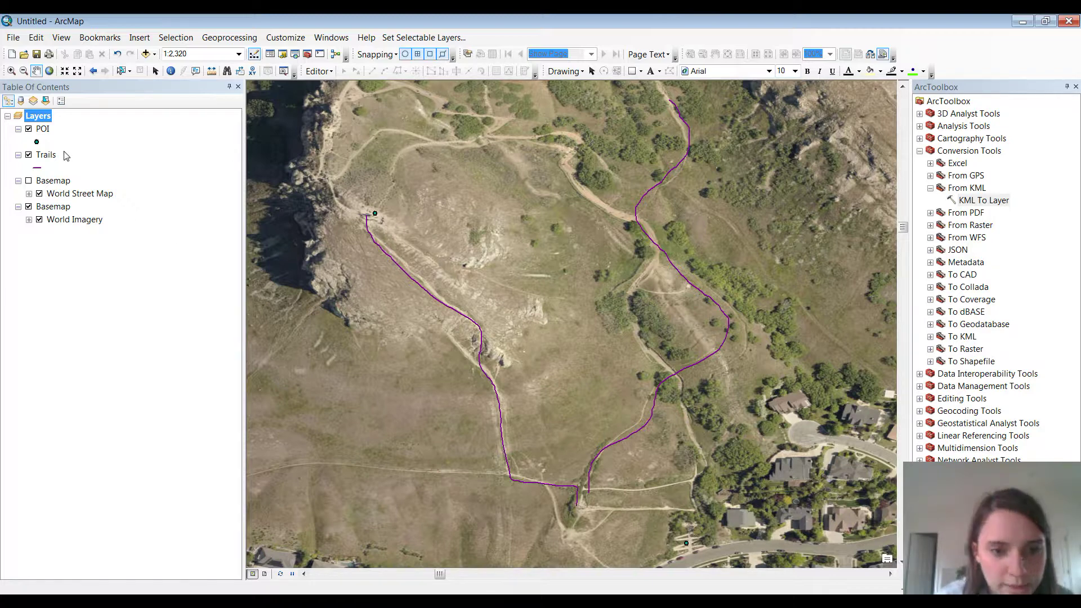
- Open the POI layer's attribute table and examine the FolderPath values of its records
right_click(41, 130)
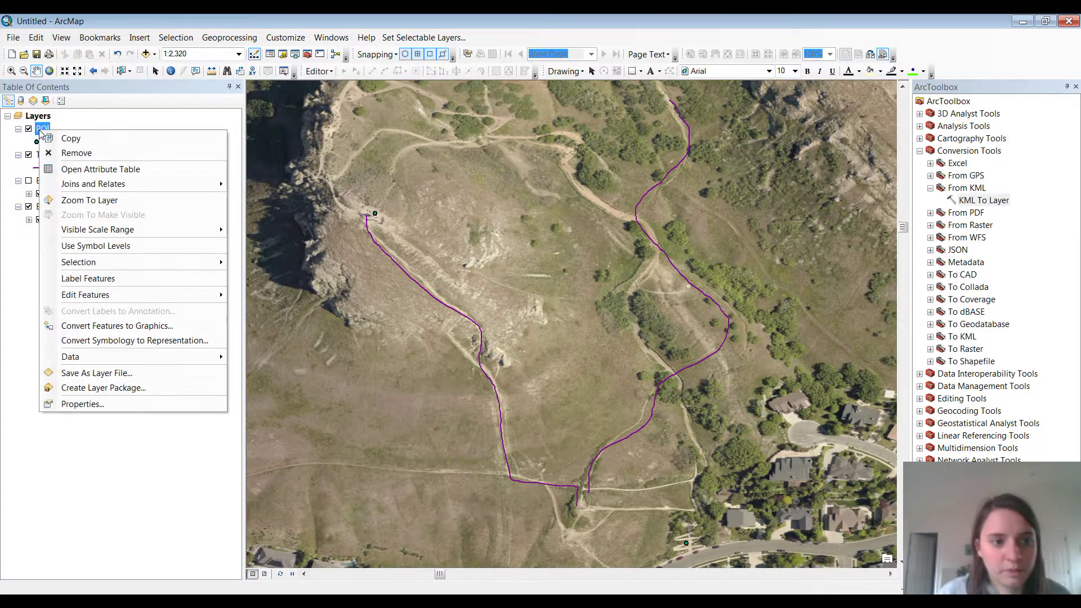
click(104, 170)
drag(441, 494, 449, 338)
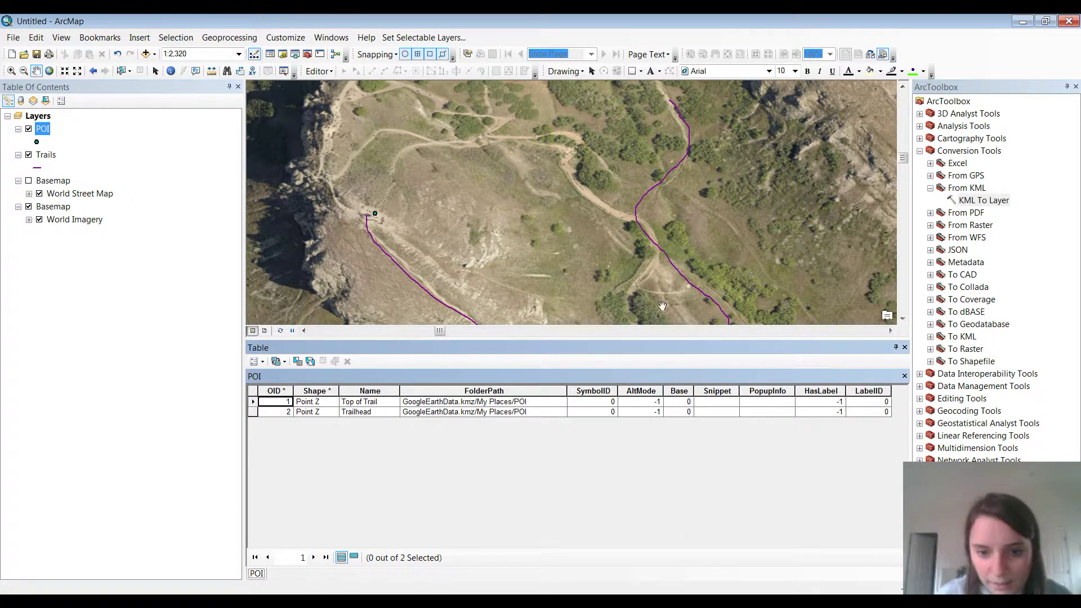
click(517, 412)
click(517, 402)
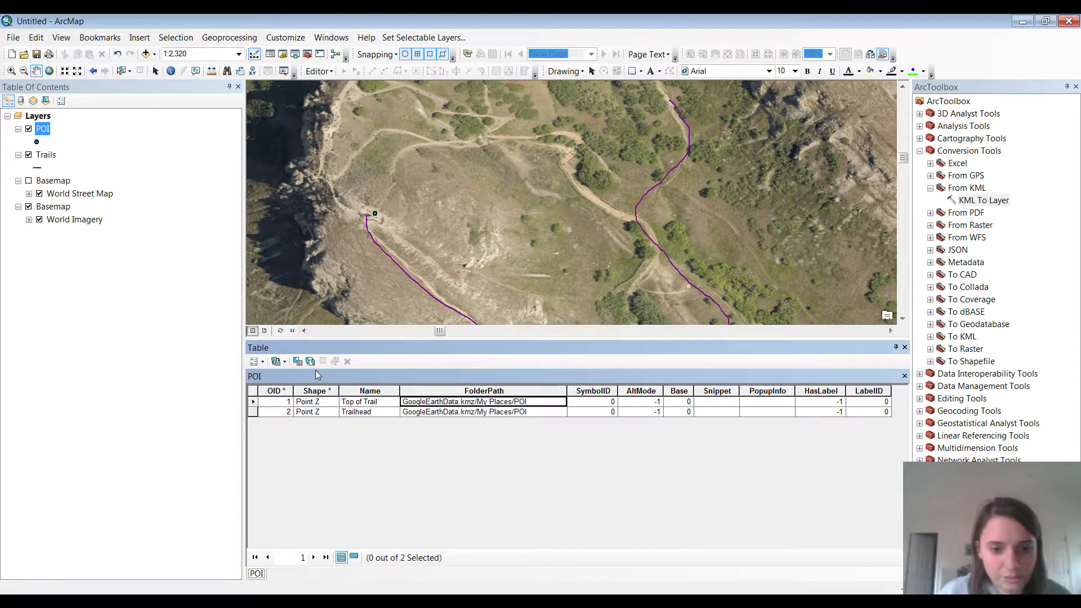
click(490, 414)
click(482, 404)
click(458, 414)
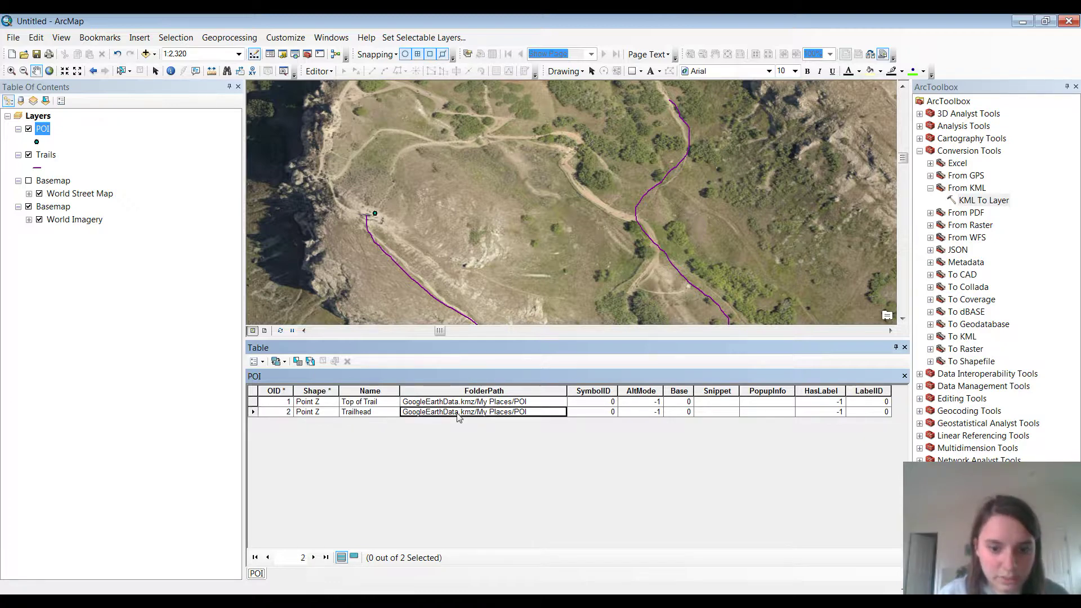
click(524, 403)
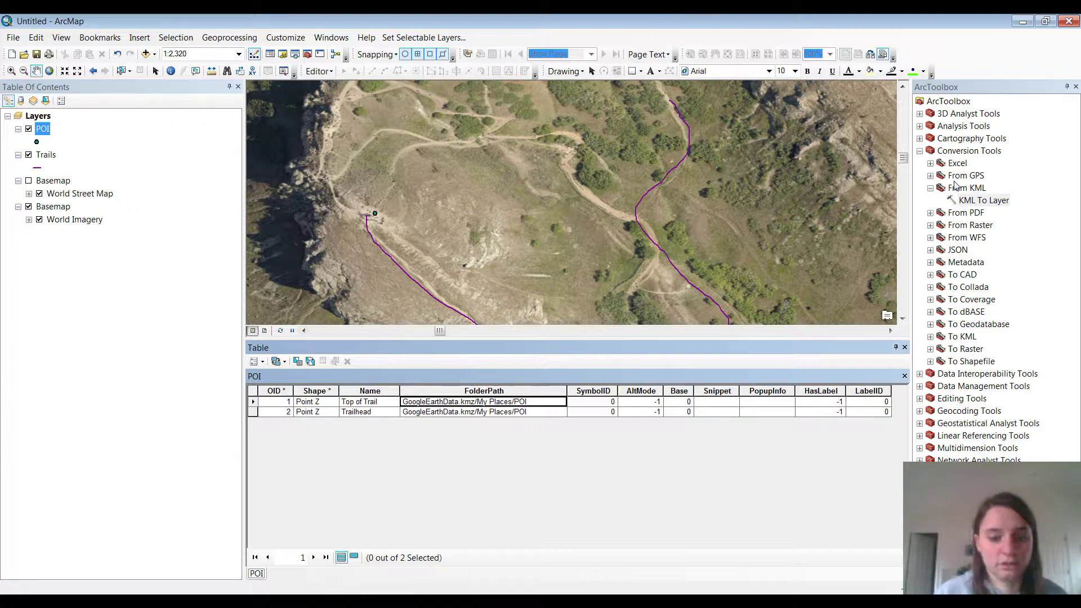
- Close the ArcToolbox window to widen the map and table area
click(1076, 86)
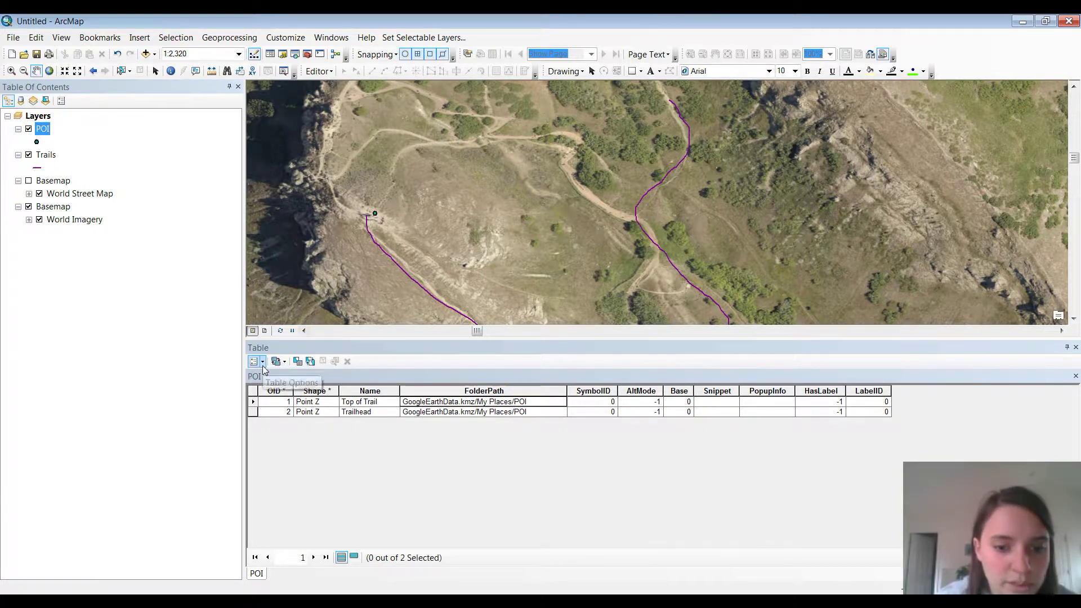
drag(488, 189, 459, 129)
drag(568, 229, 525, 130)
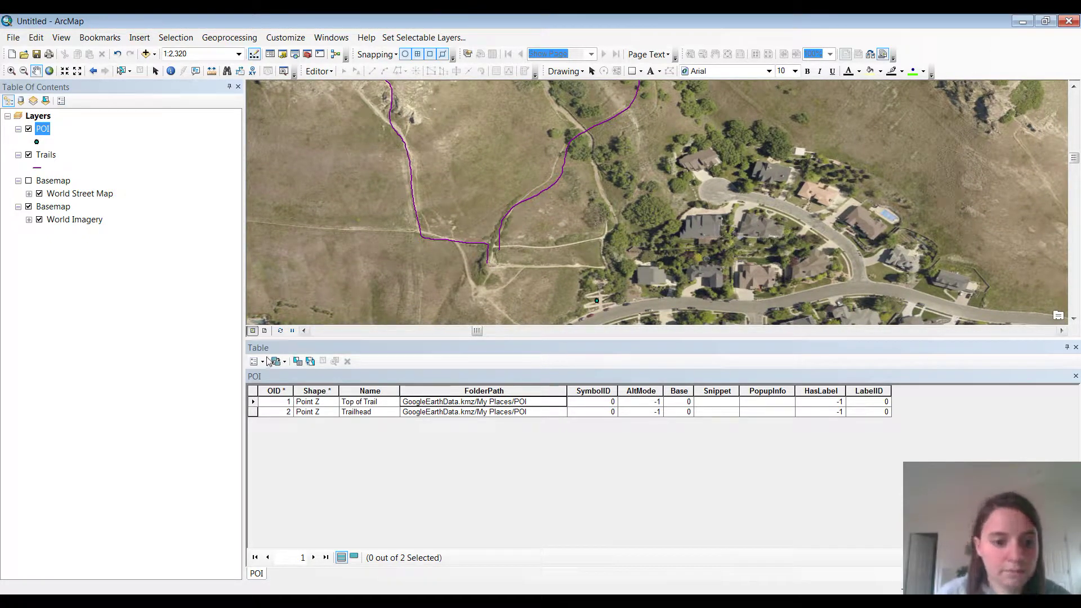
- Add a Text field named Type with length 50 to the POI attribute table
click(264, 362)
click(298, 144)
click(550, 257)
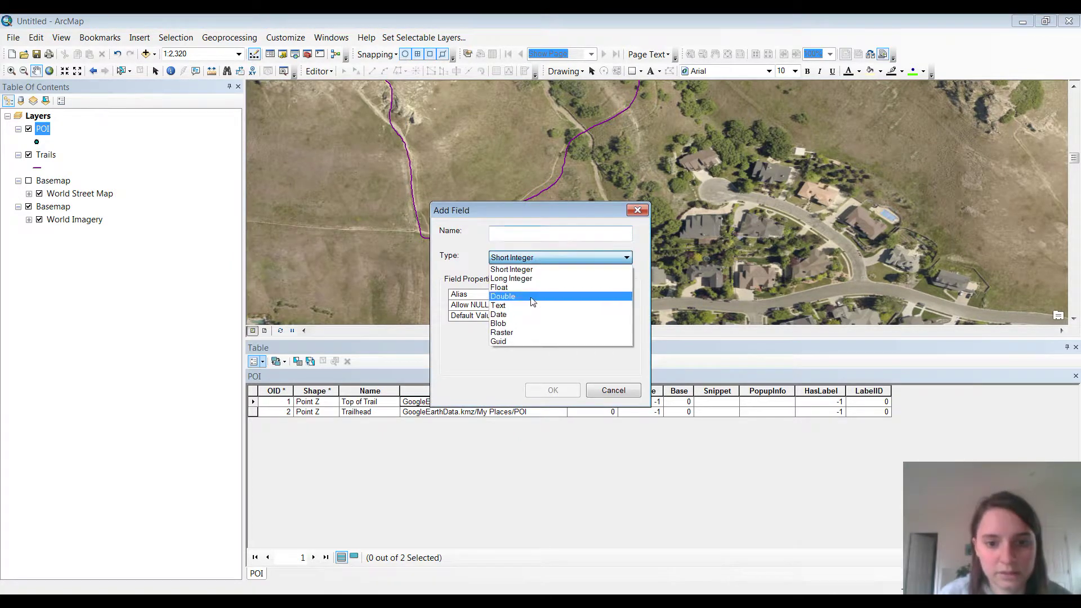
click(521, 308)
click(505, 232)
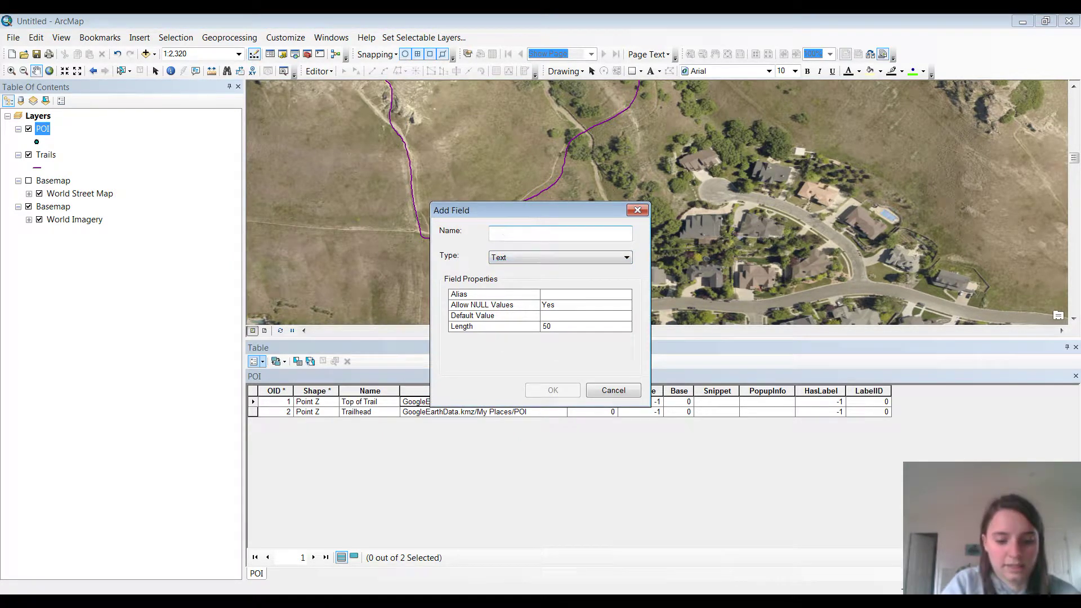
text(tYP)
key(BackSpace)
key(BackSpace)
text(Type)
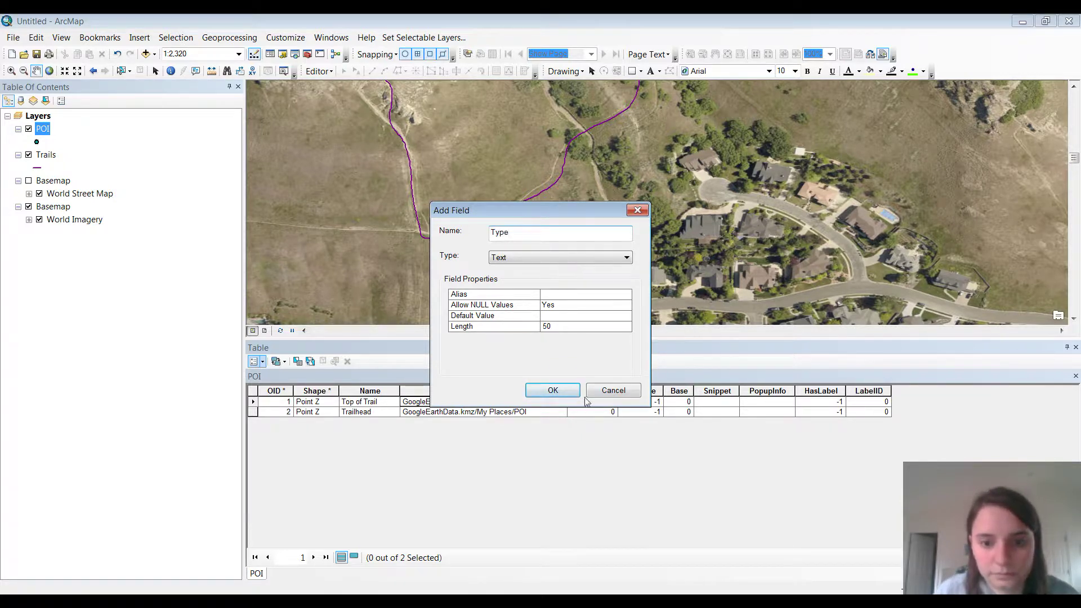
click(552, 390)
- Start an edit session on the POI layer so its attribute values can be edited
click(914, 403)
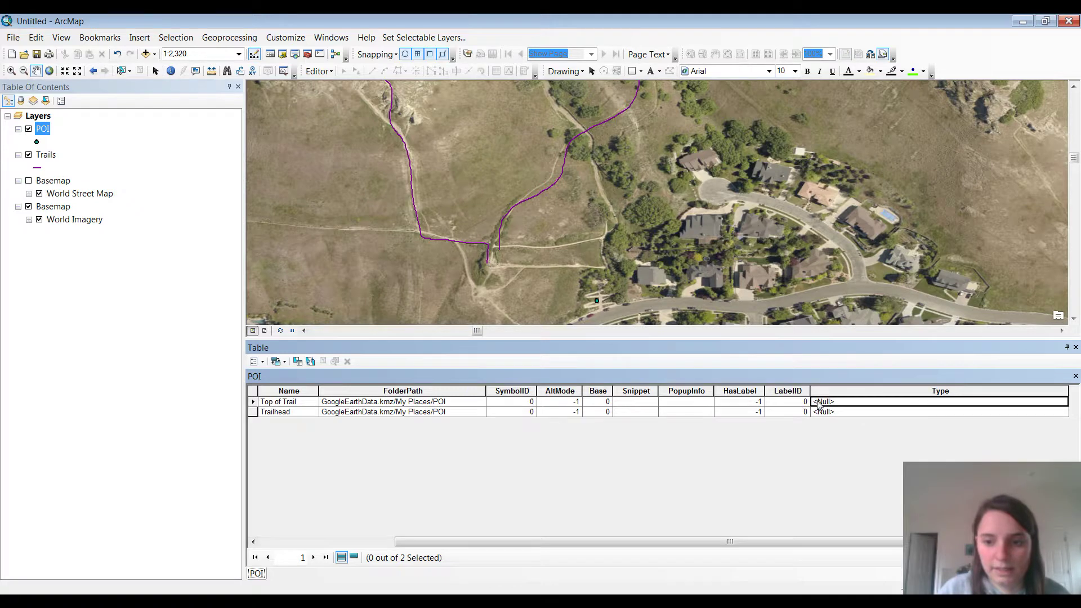
right_click(41, 129)
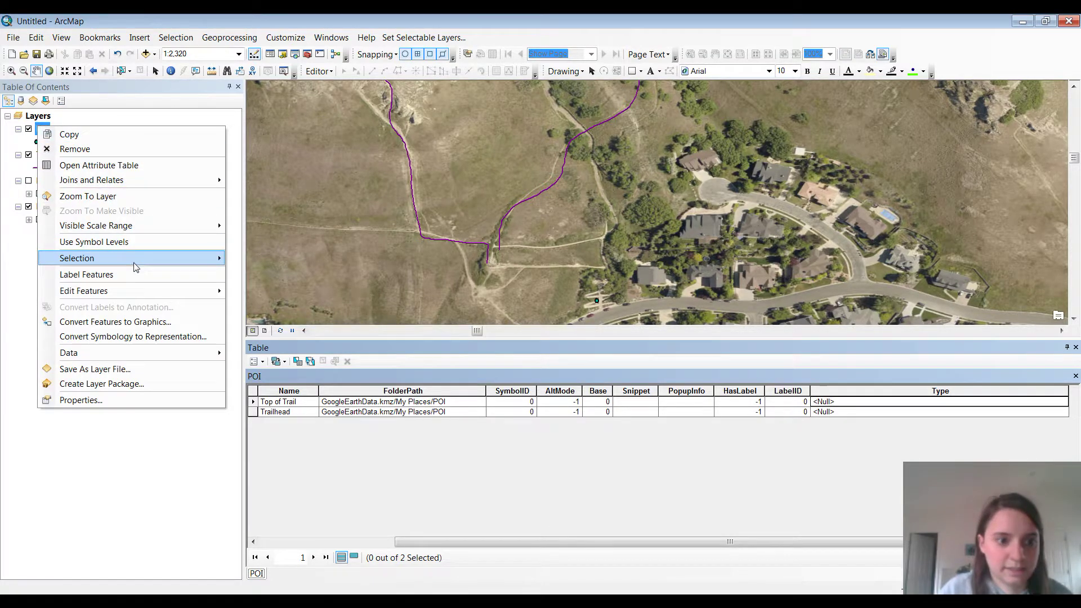
click(252, 294)
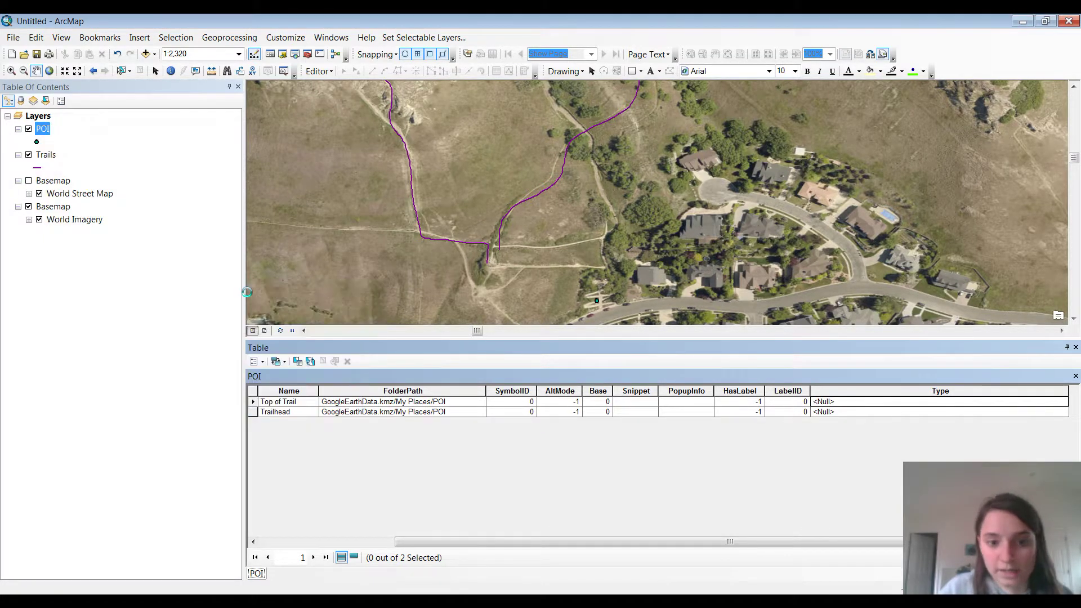
- Set the Type value to POI for both the Top of Trail and Trailhead records
click(838, 403)
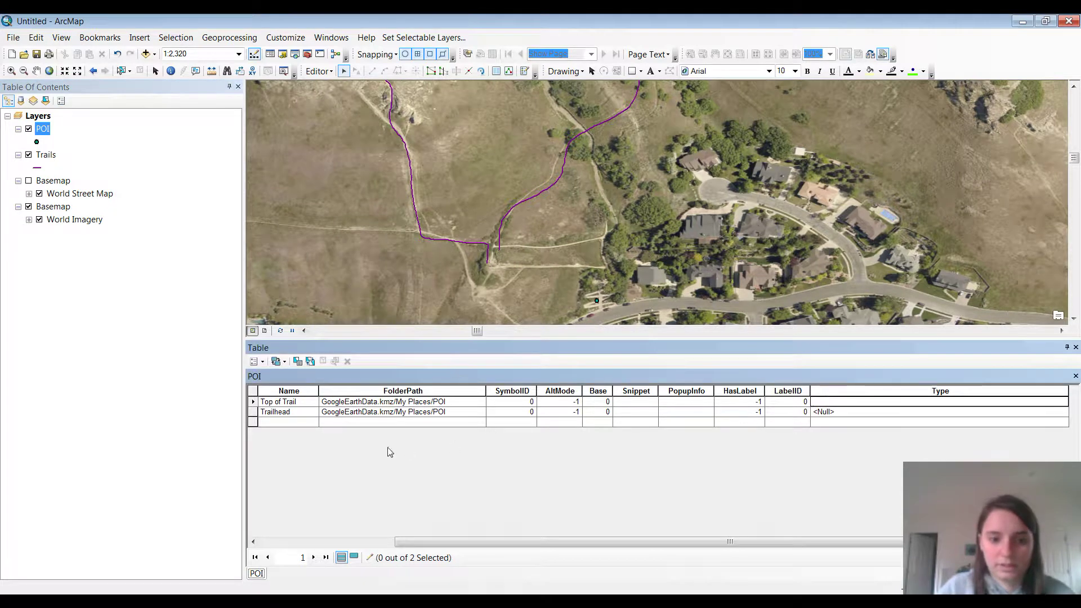
click(438, 402)
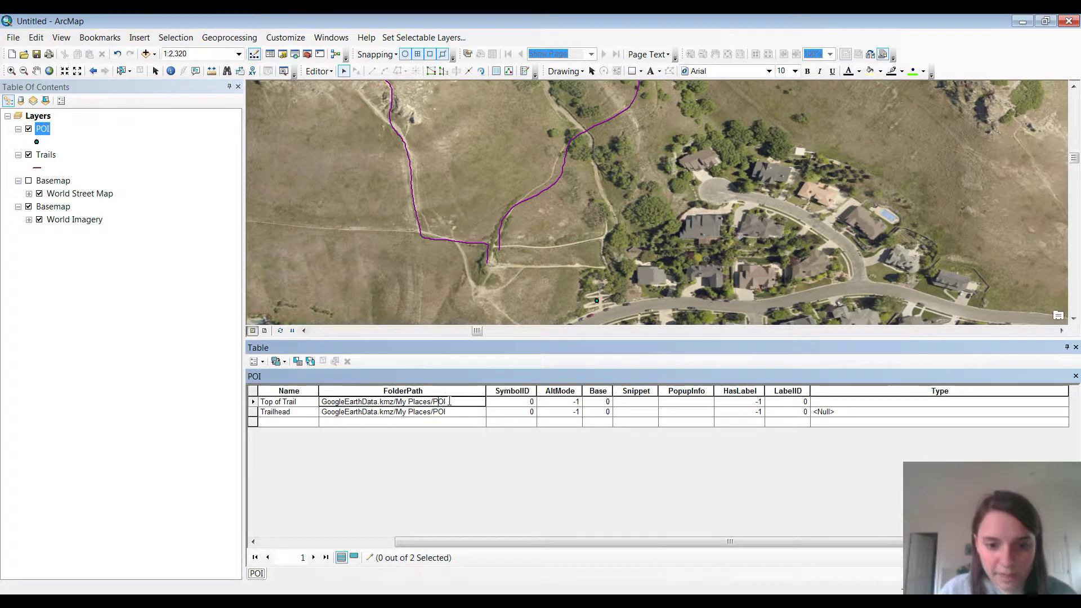
click(821, 402)
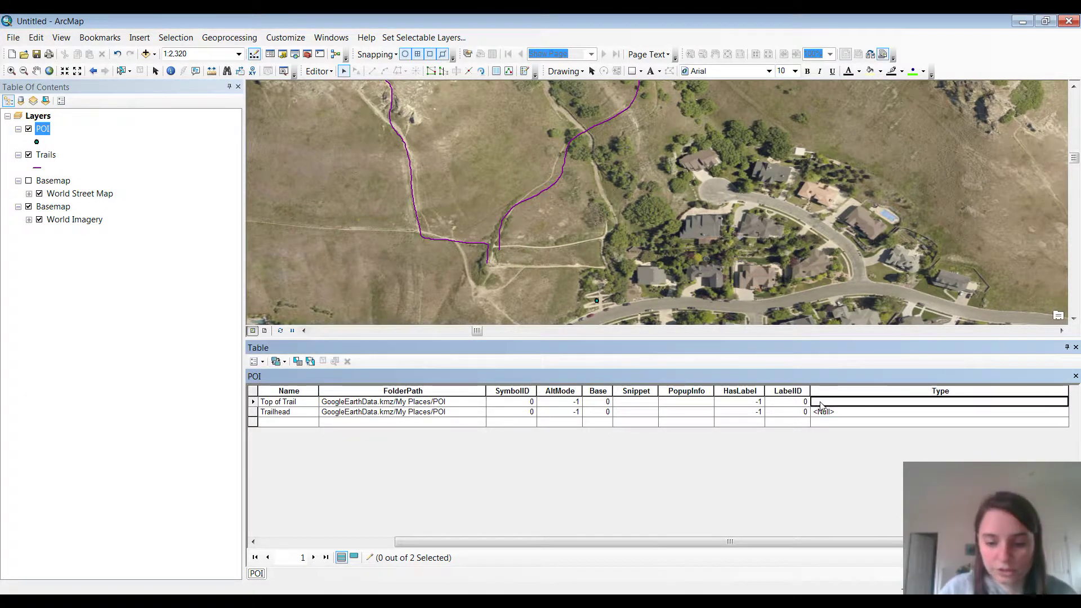
text(po)
key(BackSpace)
key(BackSpace)
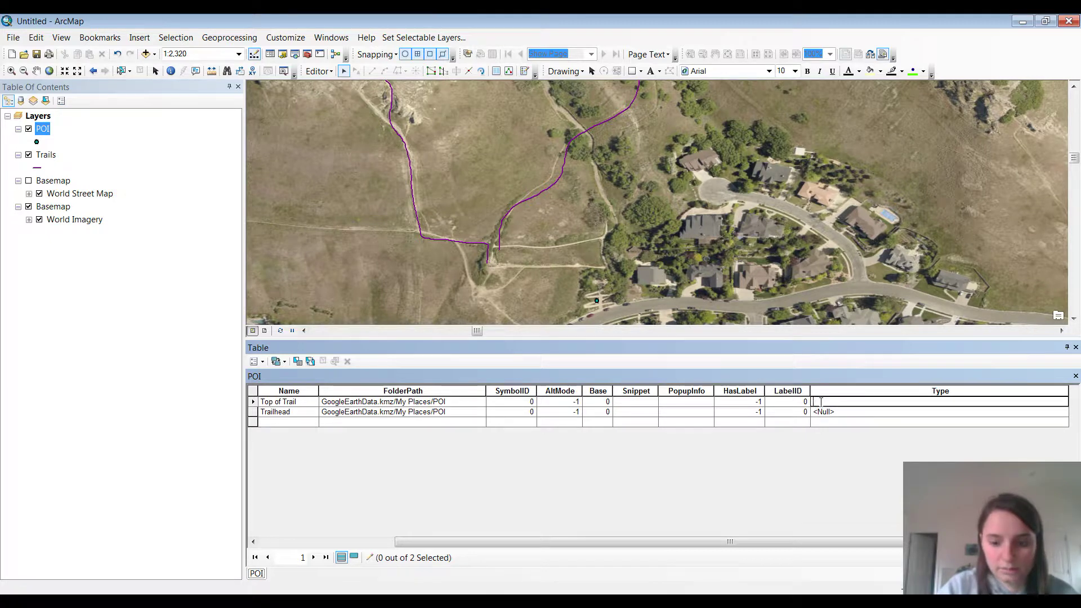
click(821, 411)
text(POI)
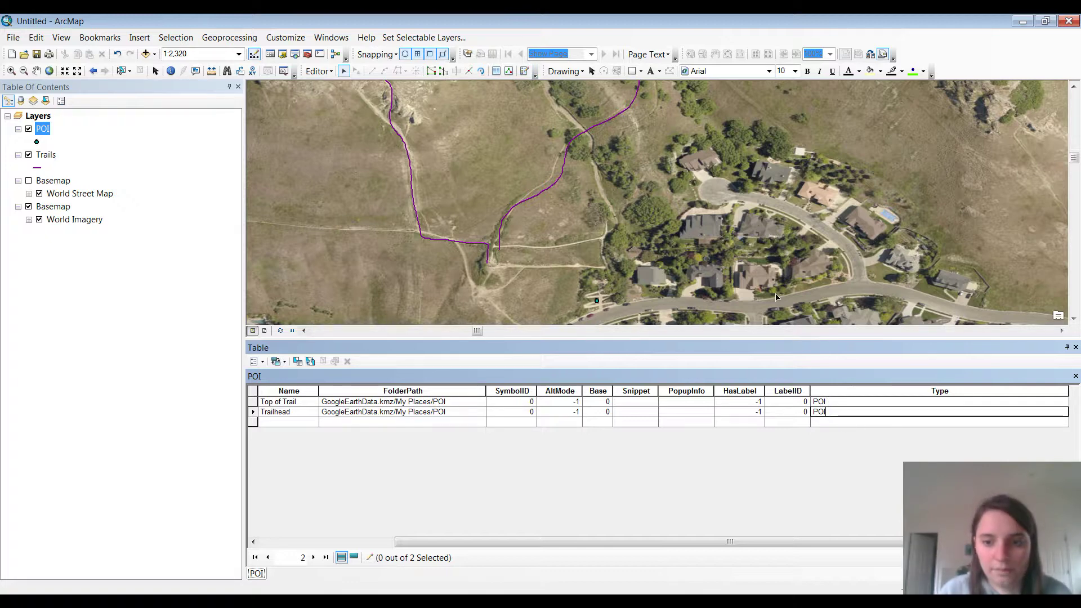
- Highlight the folder name at the end of the Top of Trail record's FolderPath and compare it with the Type value
drag(775, 542, 640, 542)
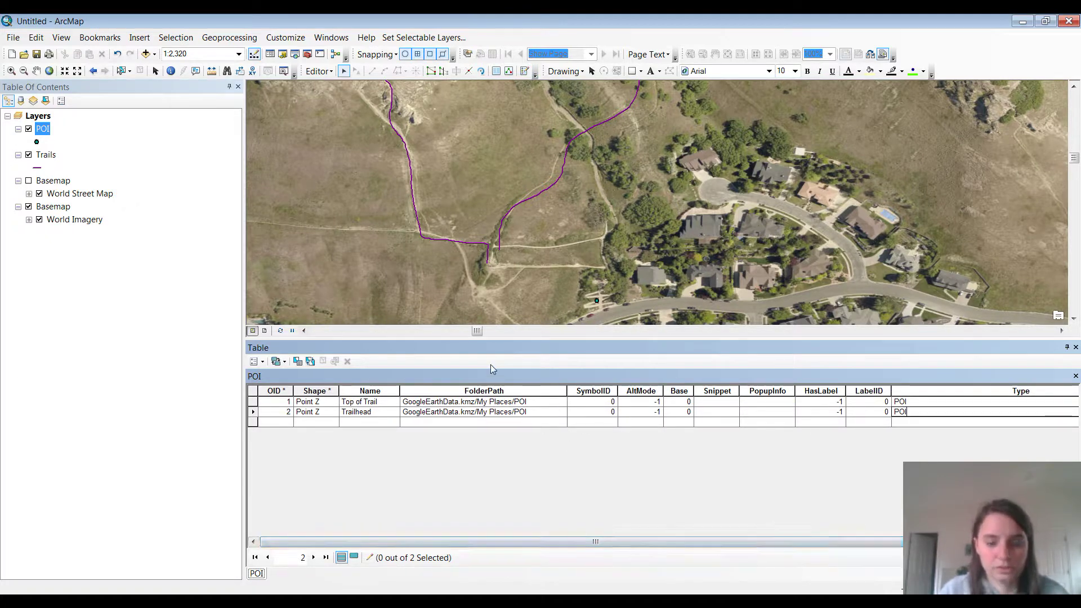
click(520, 402)
double_click(521, 402)
click(521, 402)
drag(515, 401, 529, 401)
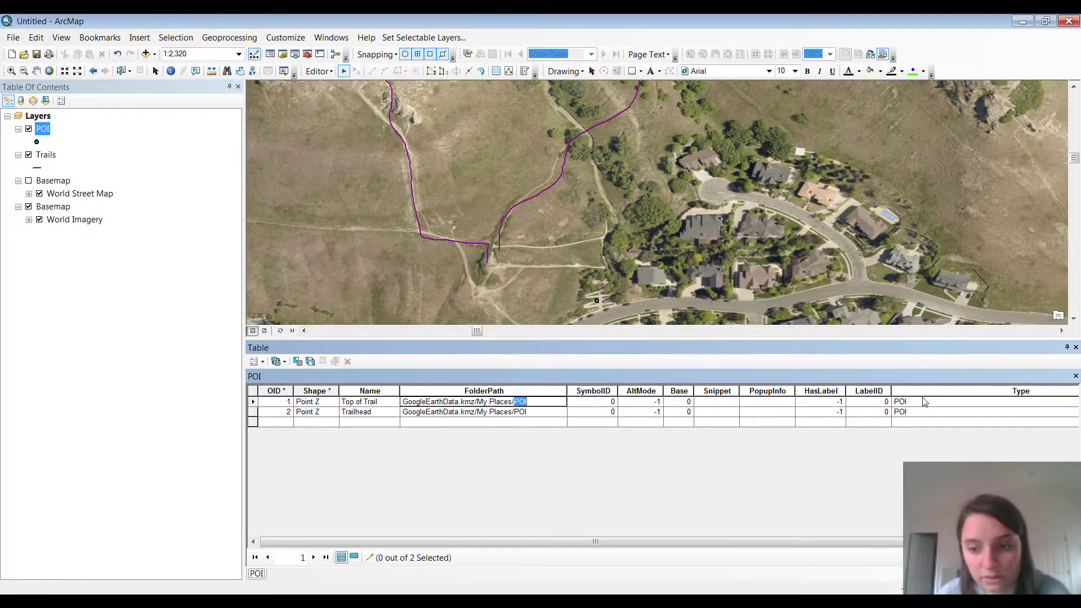
- Compare the Type column with the Top of Trail record's full FolderPath value and save the POI edits
click(940, 393)
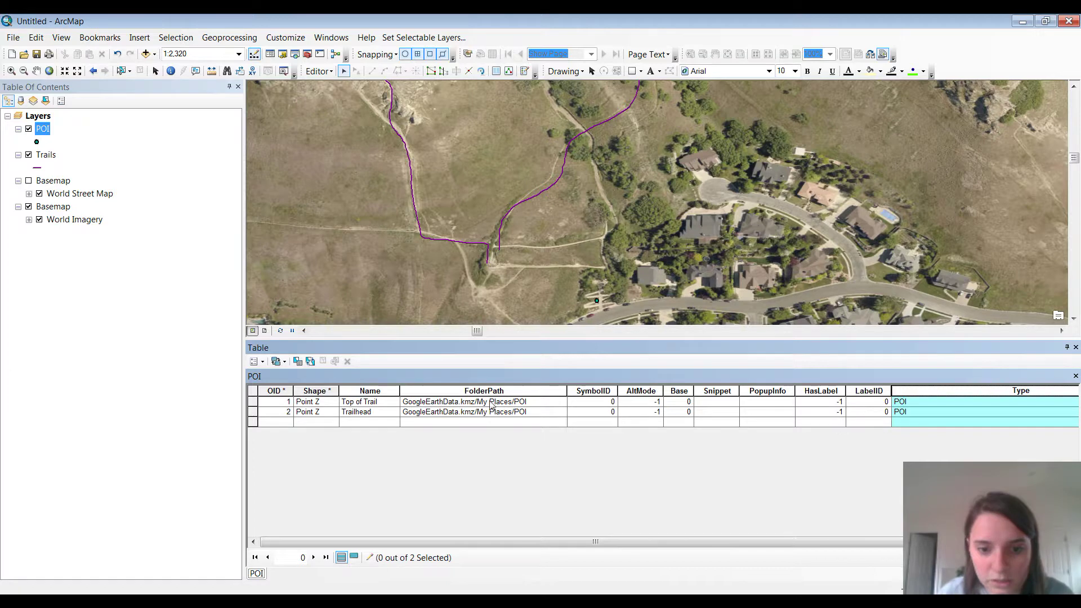
click(530, 401)
drag(530, 402, 395, 402)
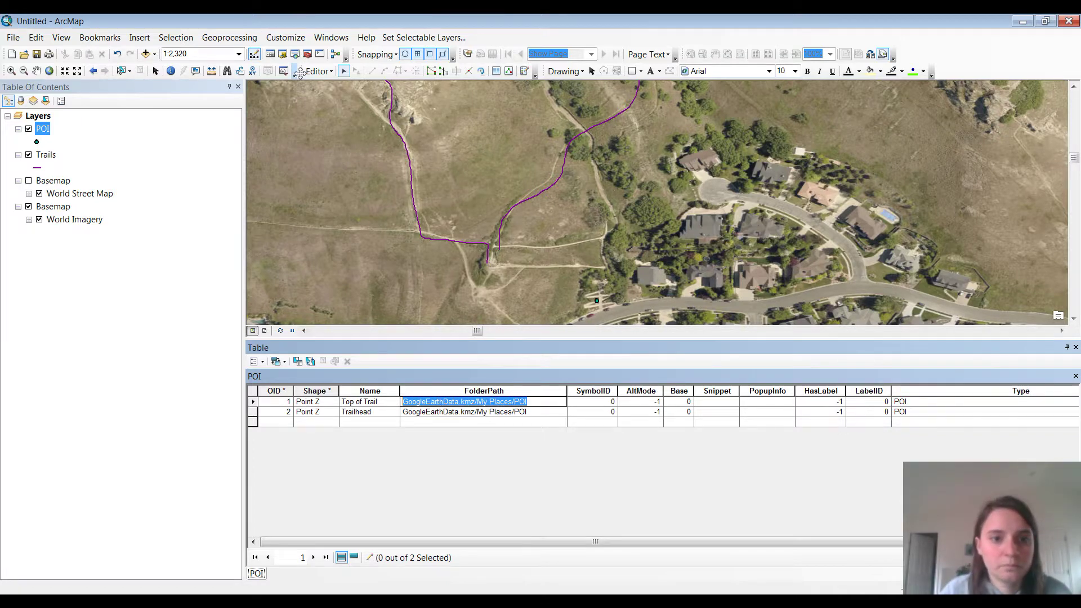
click(317, 71)
click(349, 118)
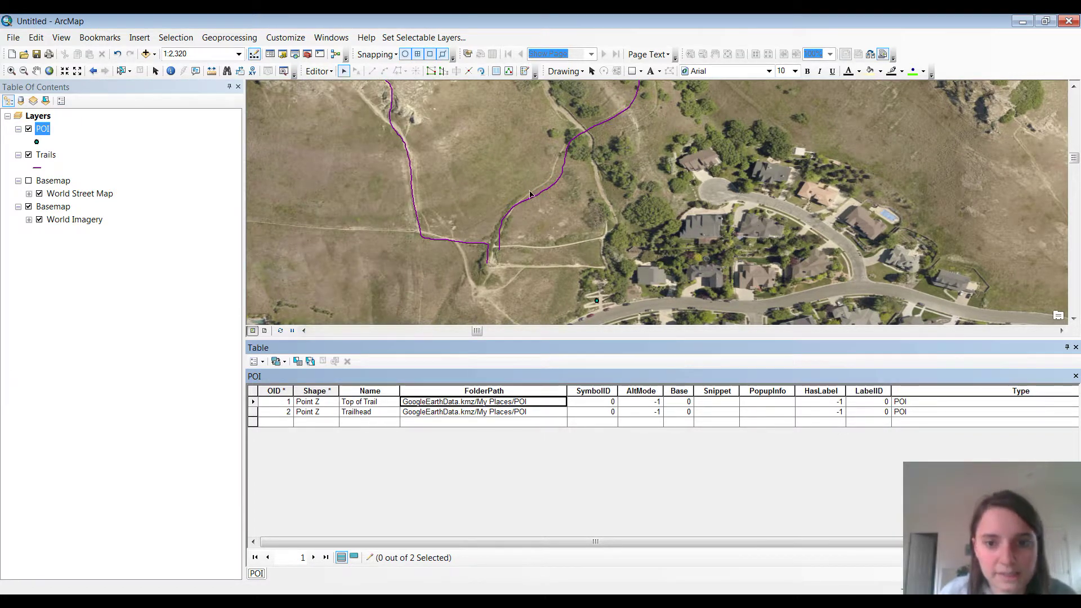
- Display the vertices of the trail line starting at the Top of Trail point and examine its lower end
scroll(532, 189, up, 2)
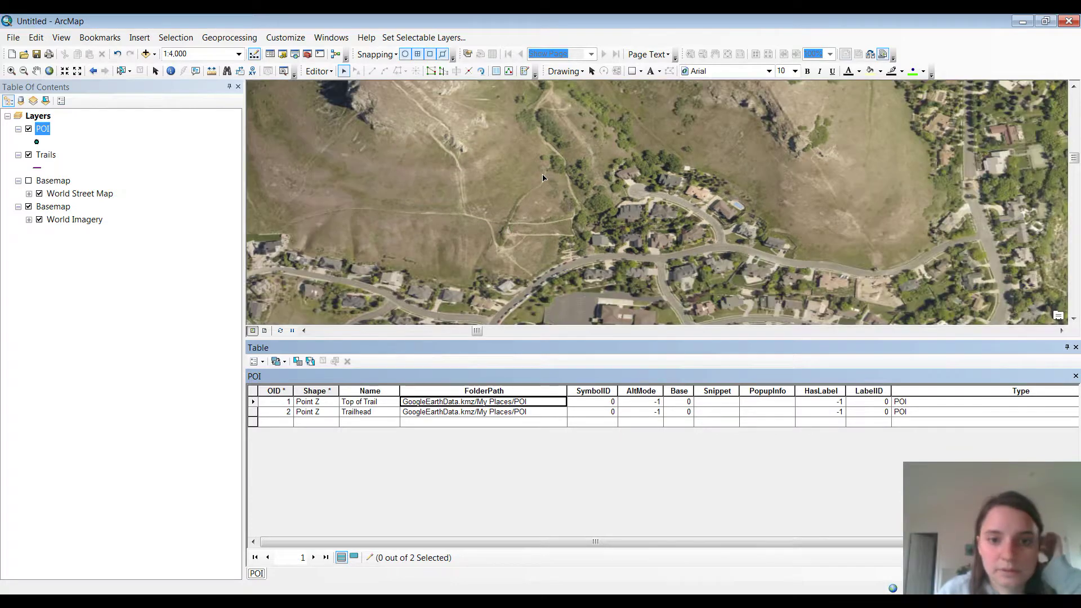
scroll(532, 186, down, 2)
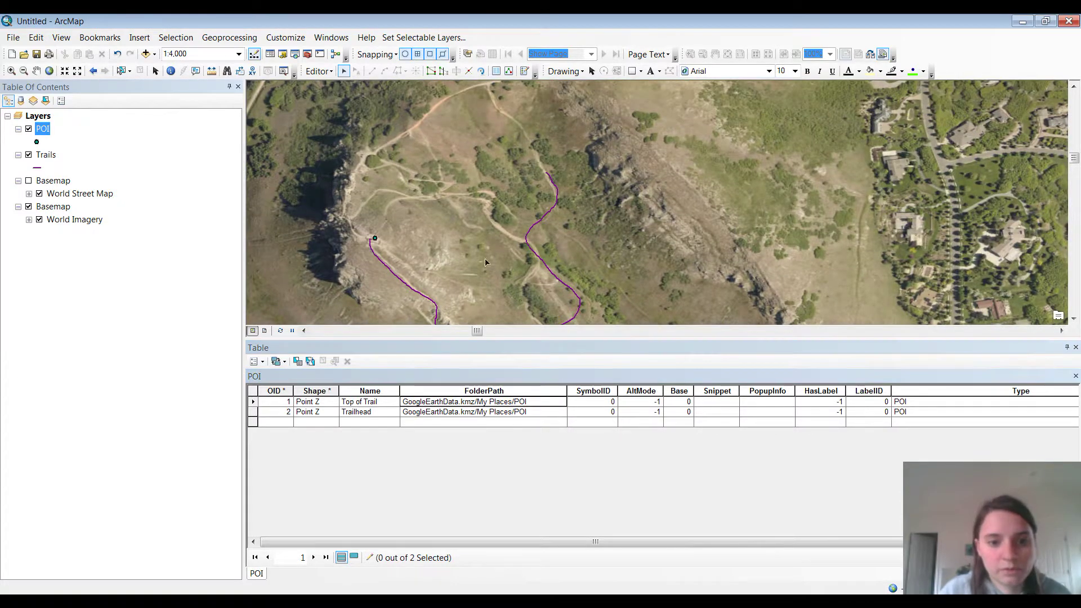
drag(455, 287, 441, 186)
right_click(40, 155)
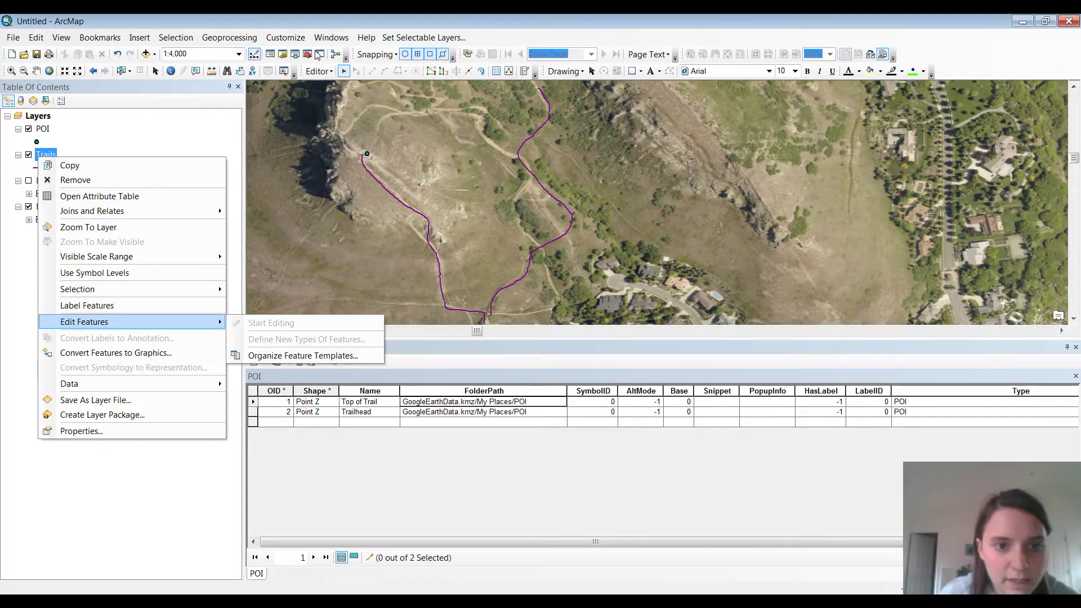
click(349, 70)
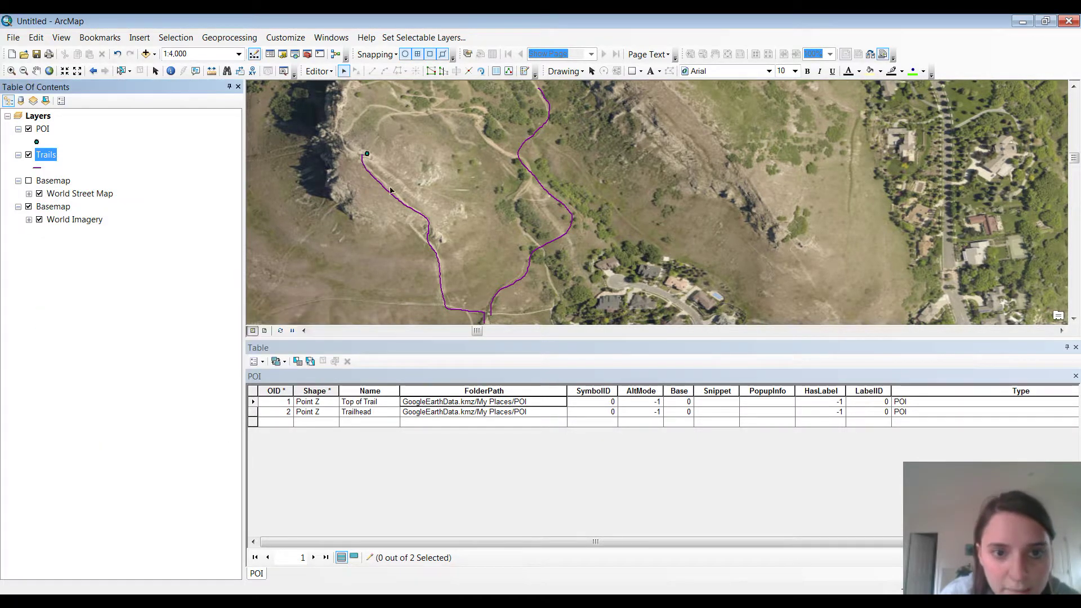
double_click(409, 209)
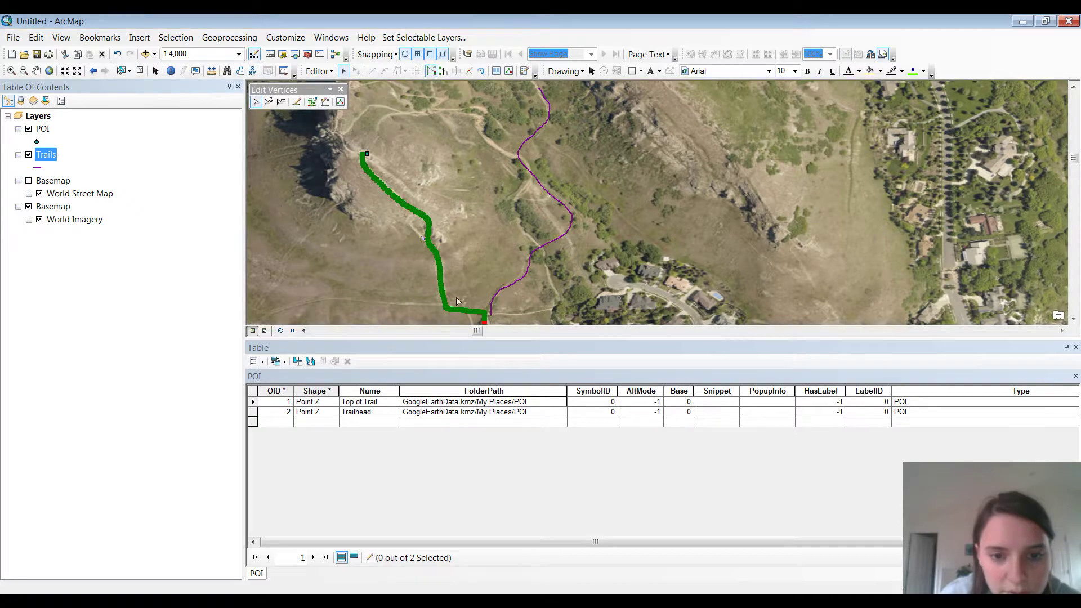
scroll(460, 304, down, 2)
scroll(461, 303, down, 3)
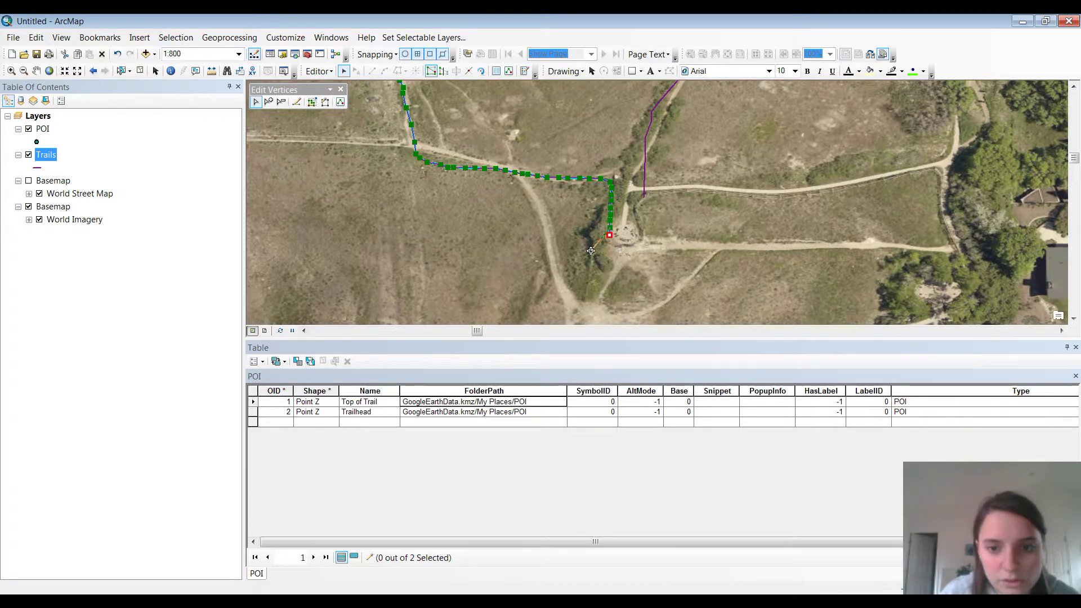
click(341, 90)
scroll(568, 206, up, 5)
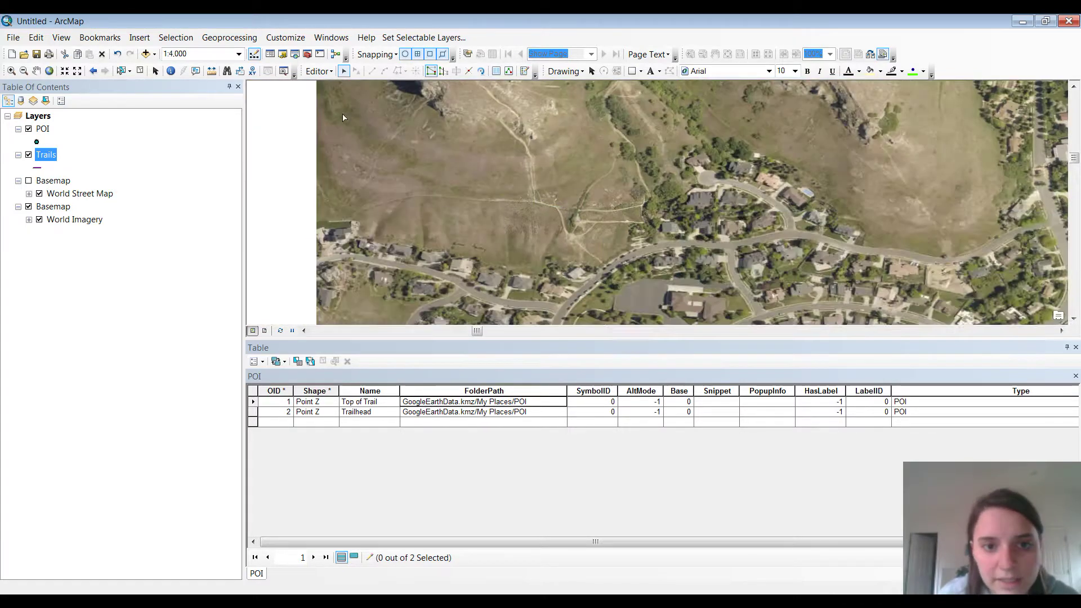
- Save the edits and stop the edit session
click(319, 71)
click(344, 117)
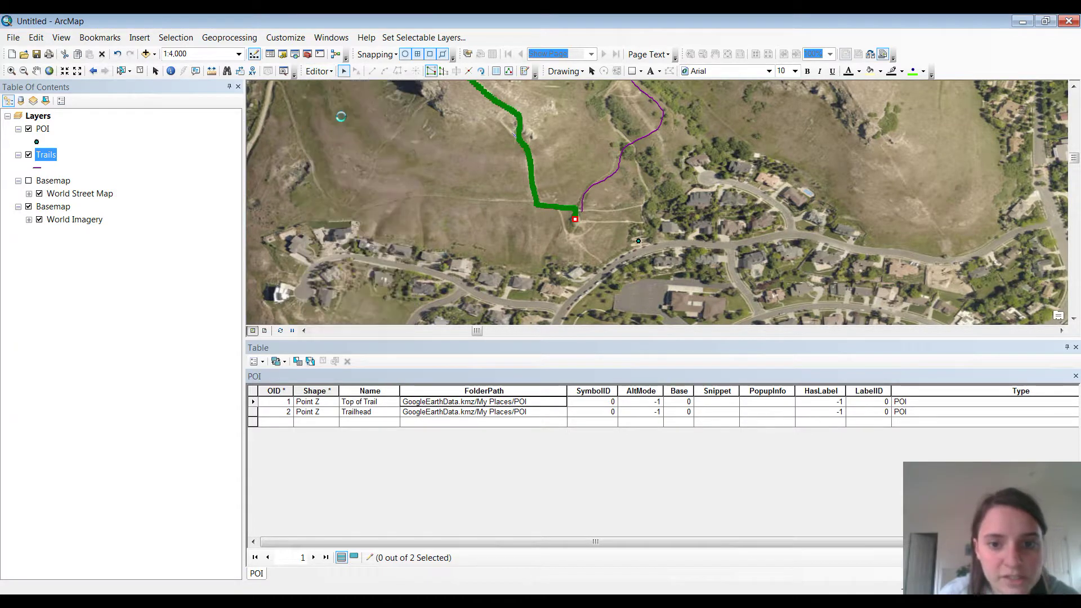
click(319, 71)
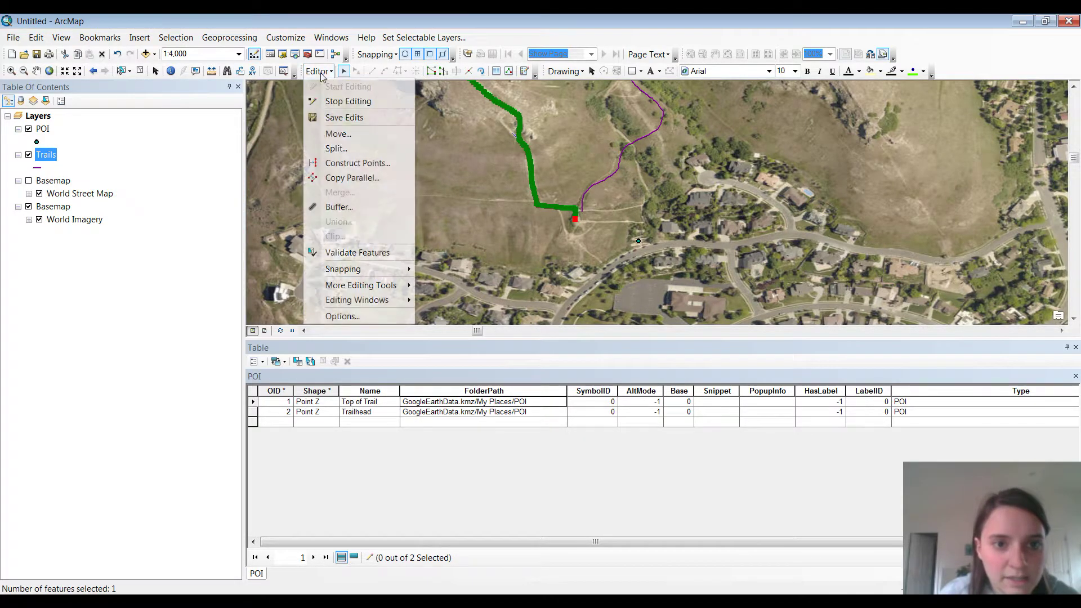
click(343, 105)
- Hide the Basemap layer that contains World Imagery so the trails and points display without a background
drag(551, 178, 563, 285)
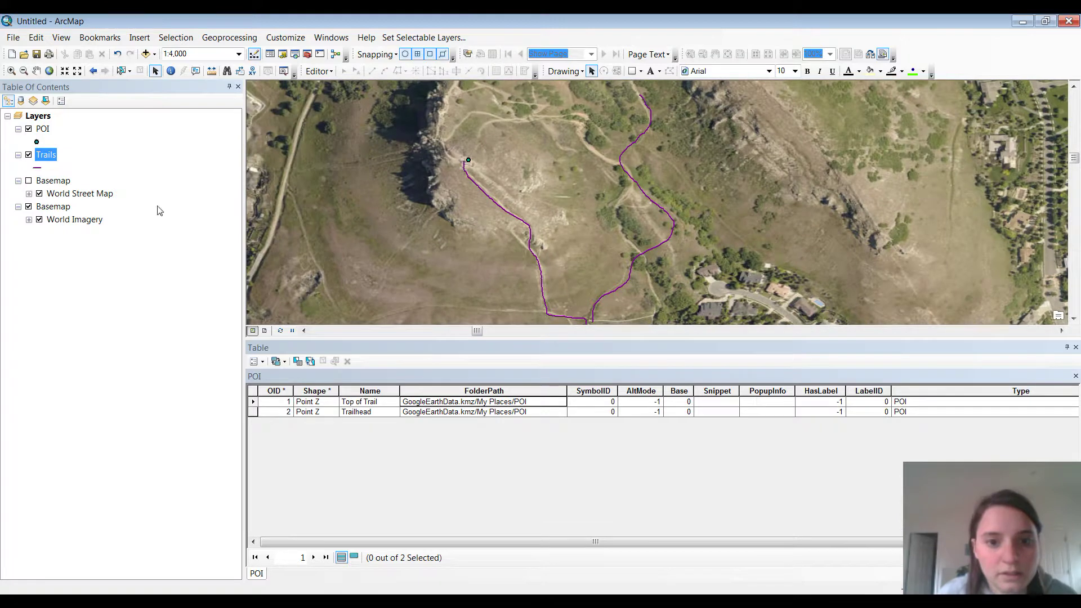
click(29, 207)
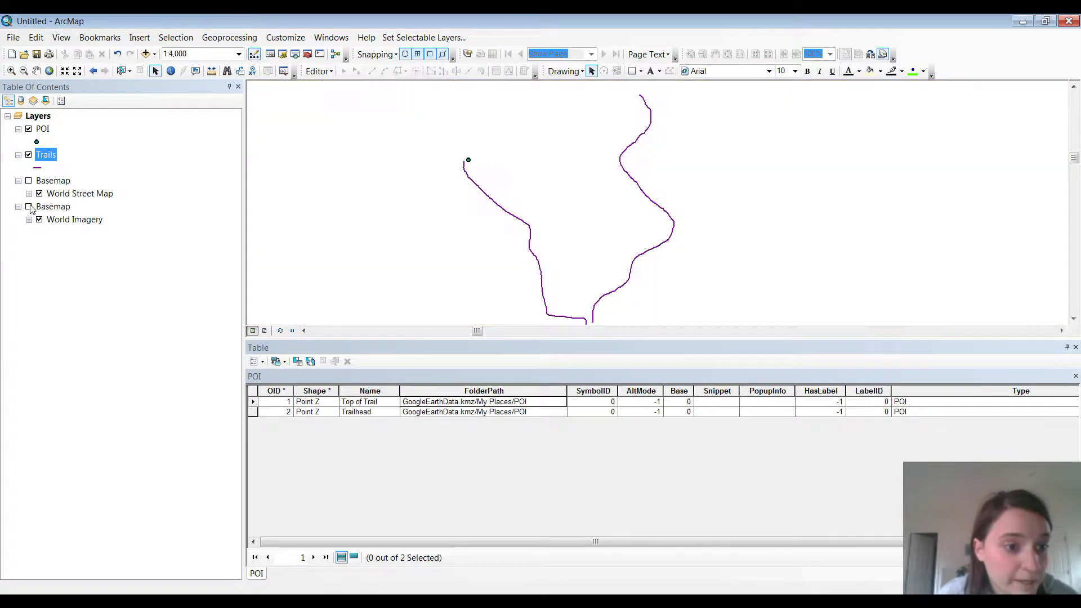
scroll(560, 237, down, 3)
drag(618, 257, 566, 249)
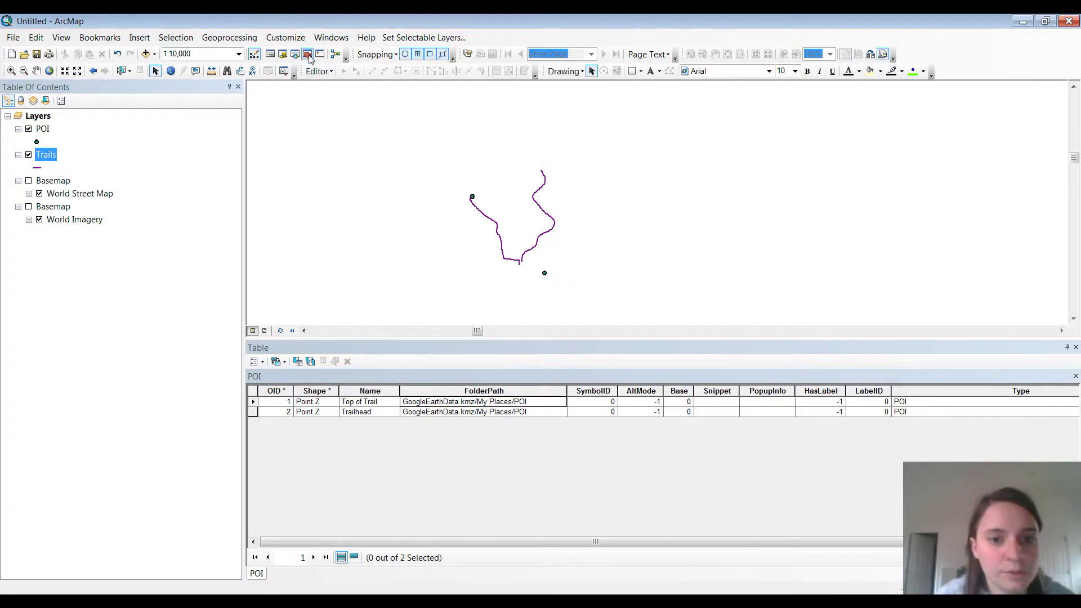
- Apply the ROW line symbol to the Trails layer
right_click(64, 181)
click(94, 150)
click(94, 150)
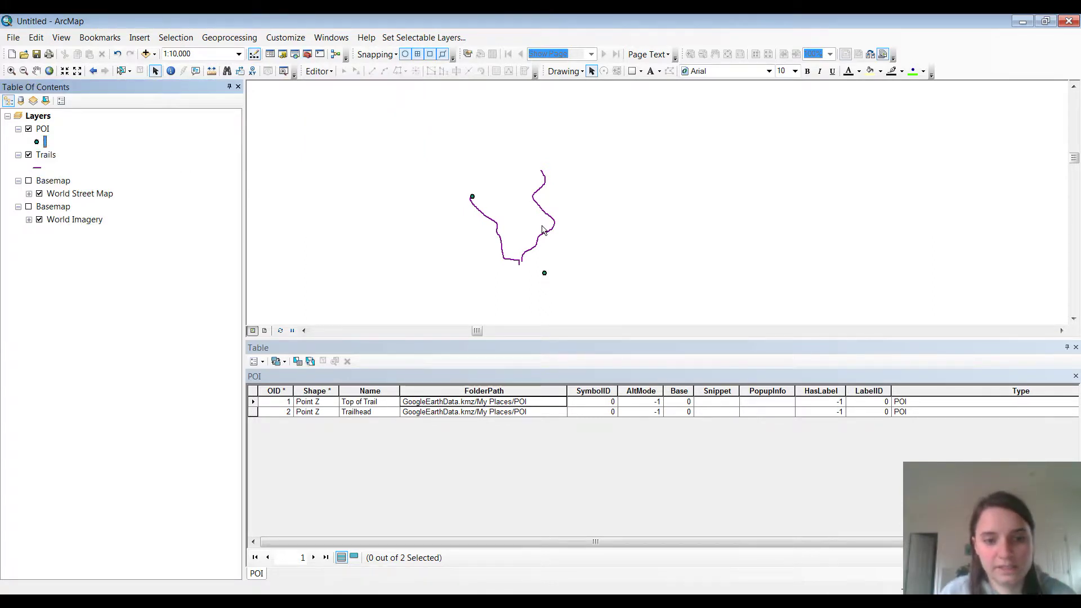
click(37, 167)
click(465, 271)
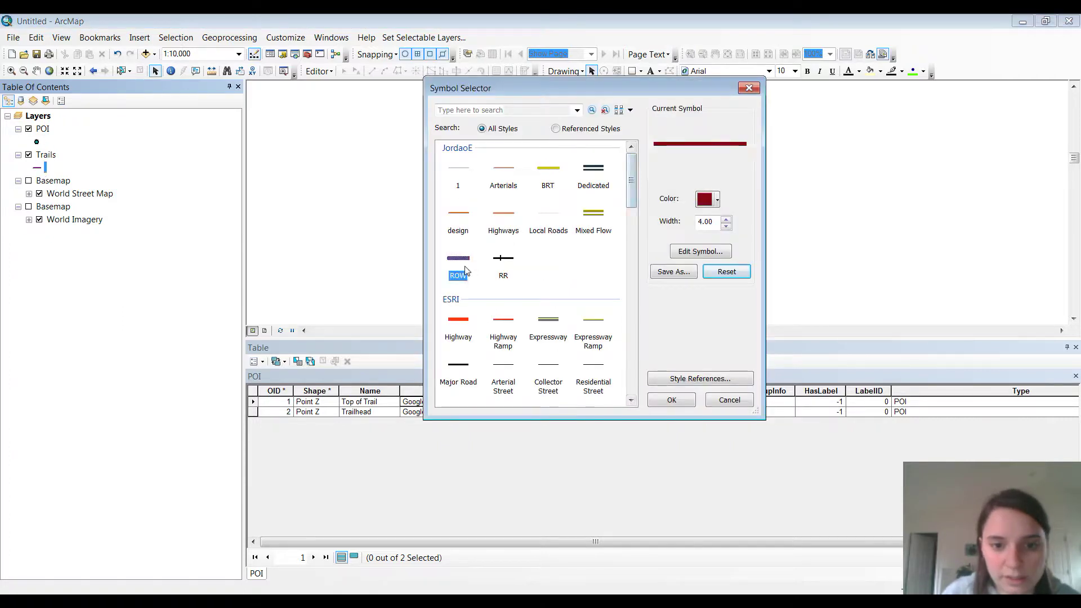
click(677, 398)
- Change the POI layer's point symbol to Stations
click(37, 142)
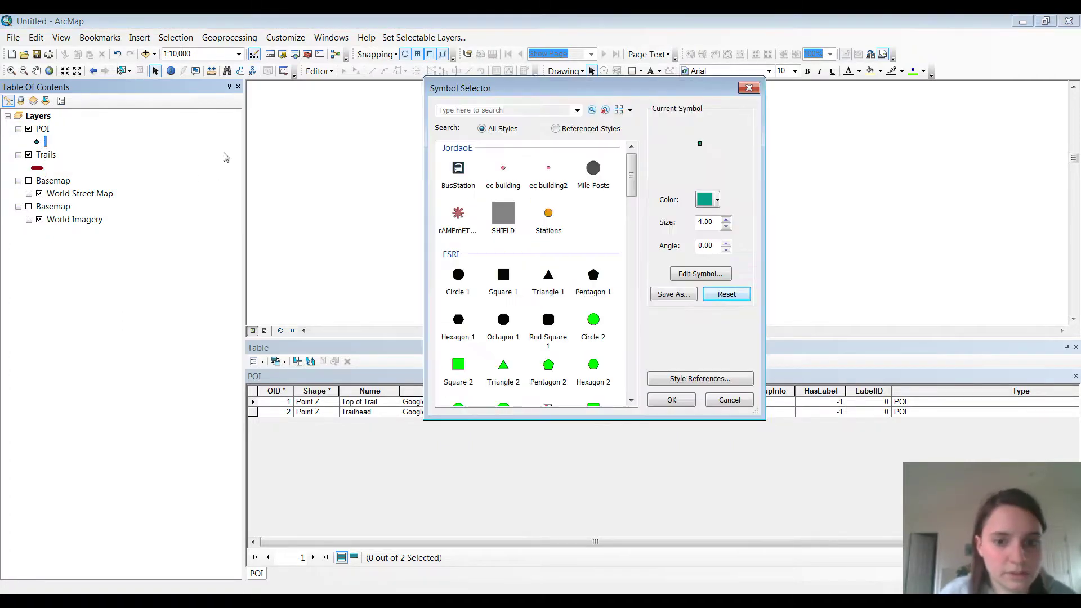
click(549, 217)
click(670, 400)
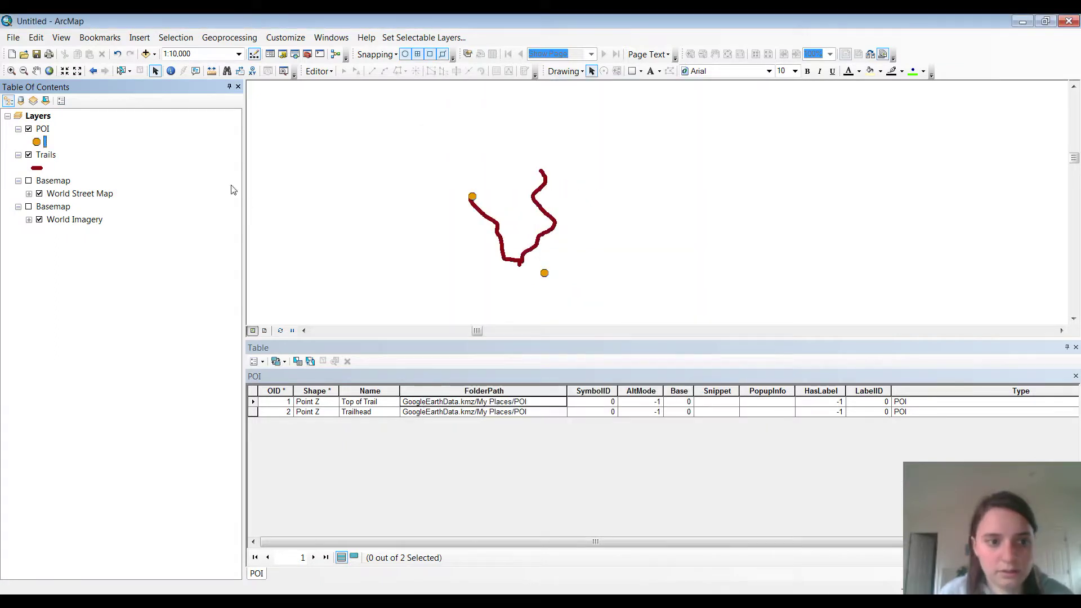
- Change the Trails layer's line symbol to BRT
click(37, 167)
click(549, 170)
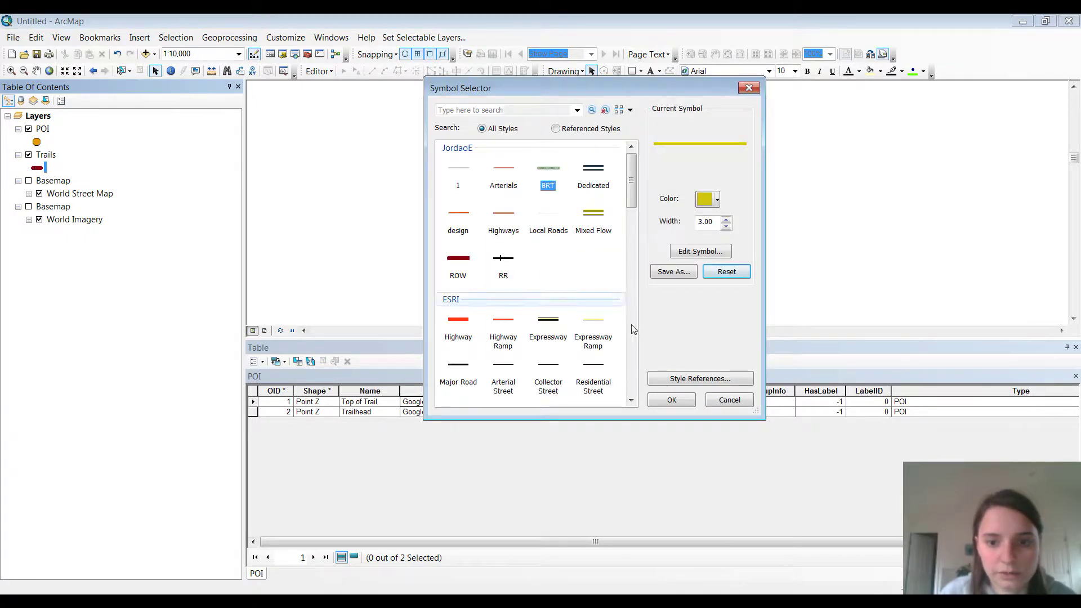
click(670, 398)
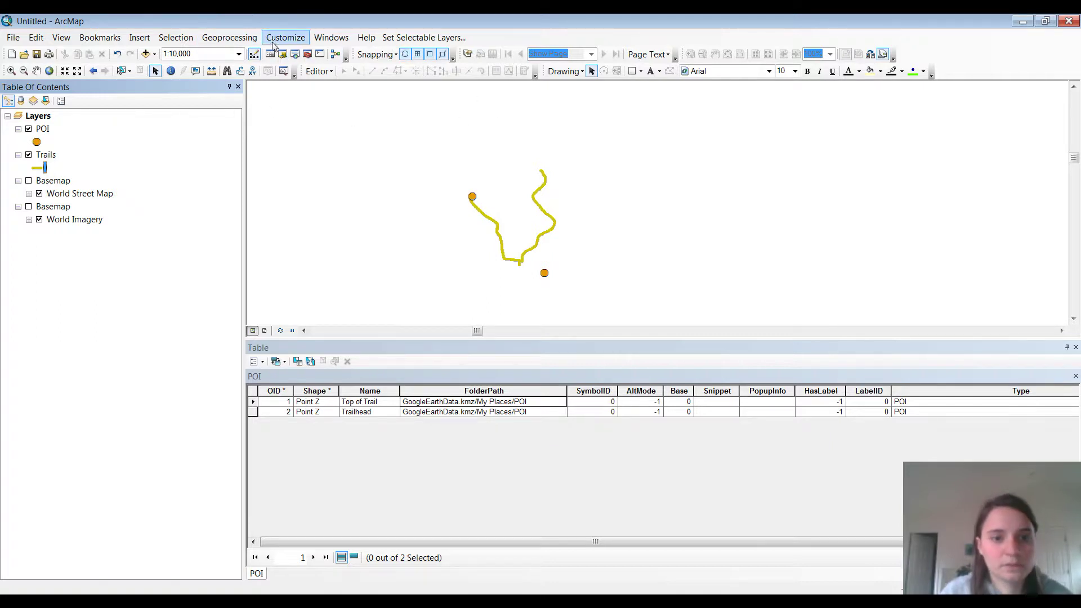
- Look up Layer To KML and Map To KML in ArcToolbox's Conversion Tools and briefly open the Map To KML tool
click(307, 54)
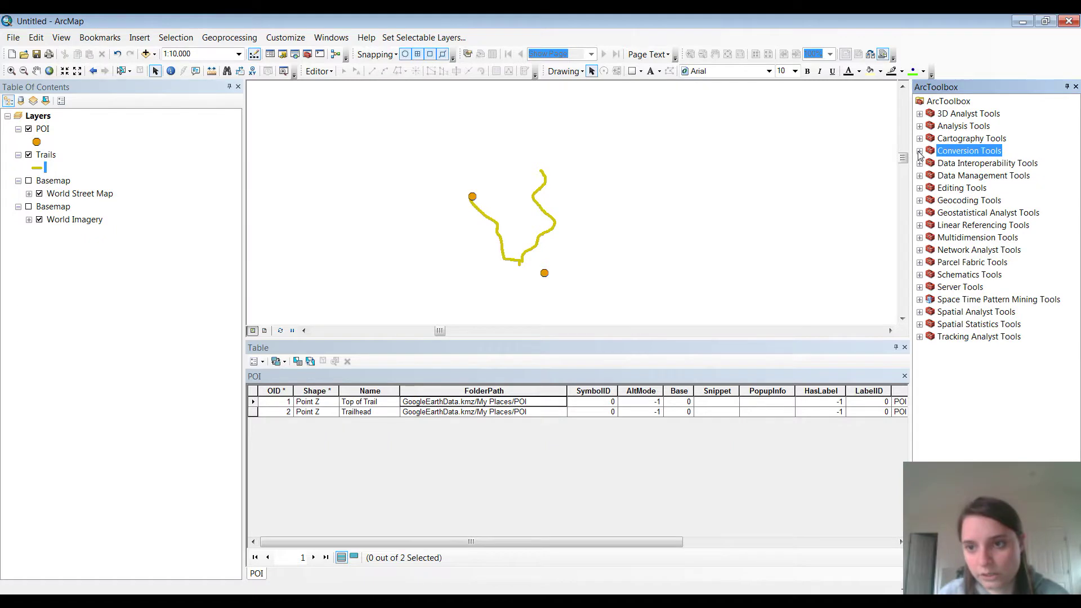
click(930, 188)
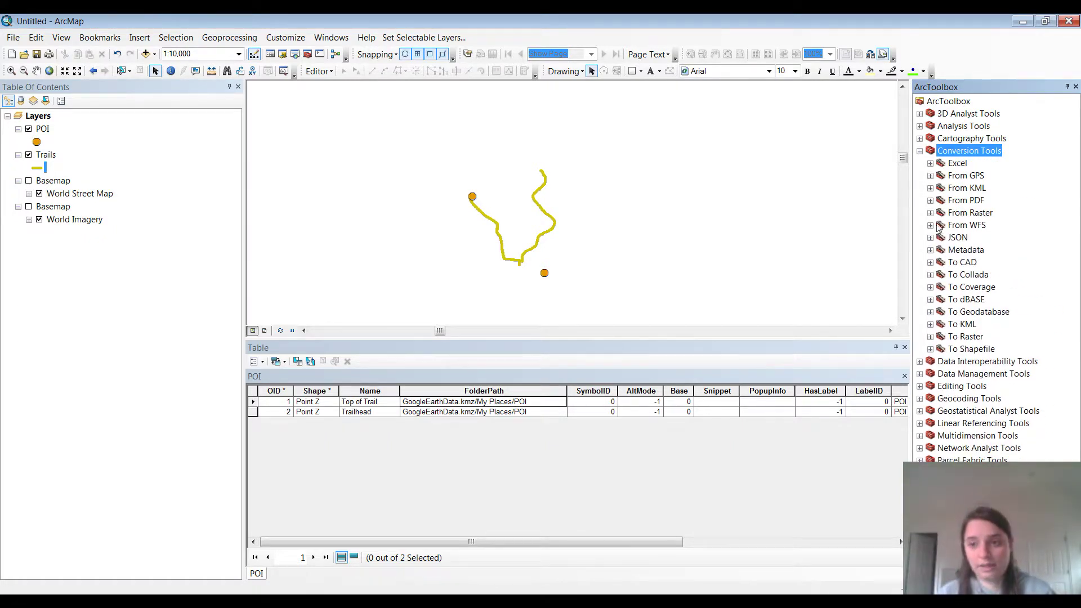
click(931, 324)
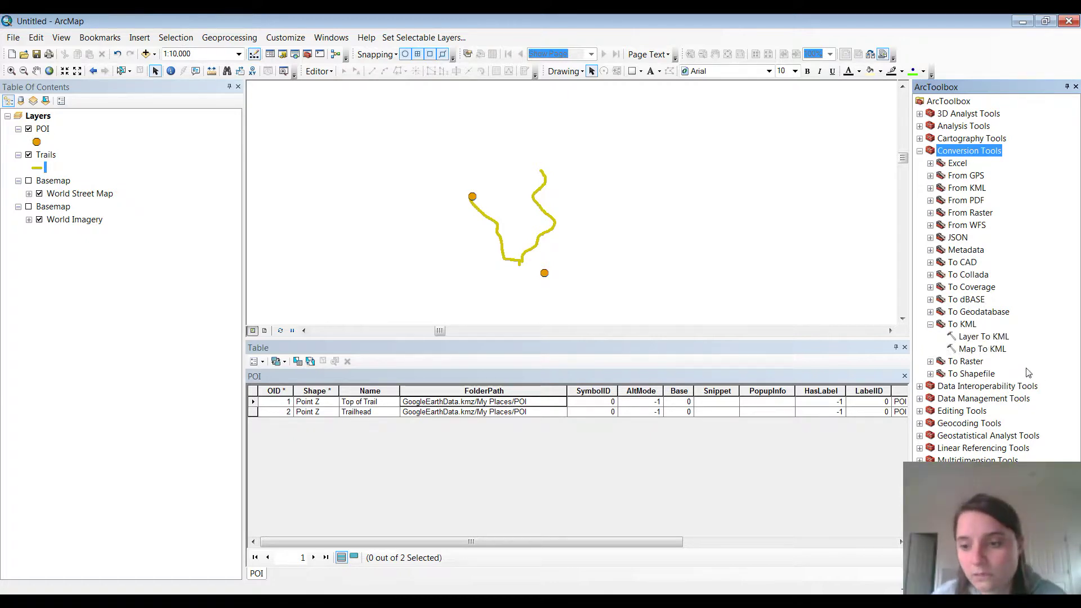
click(984, 338)
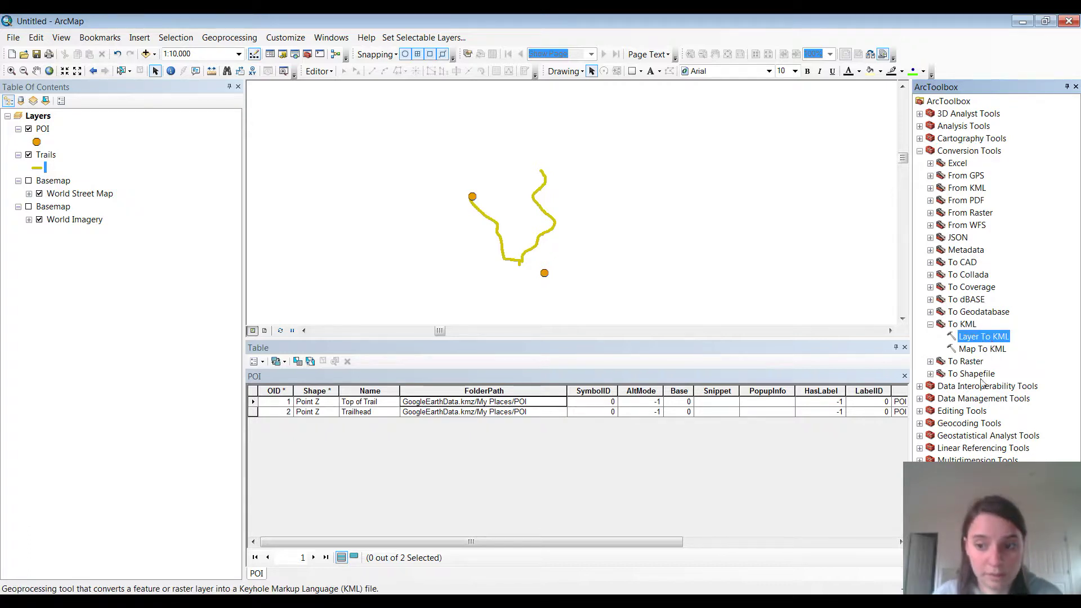
click(994, 353)
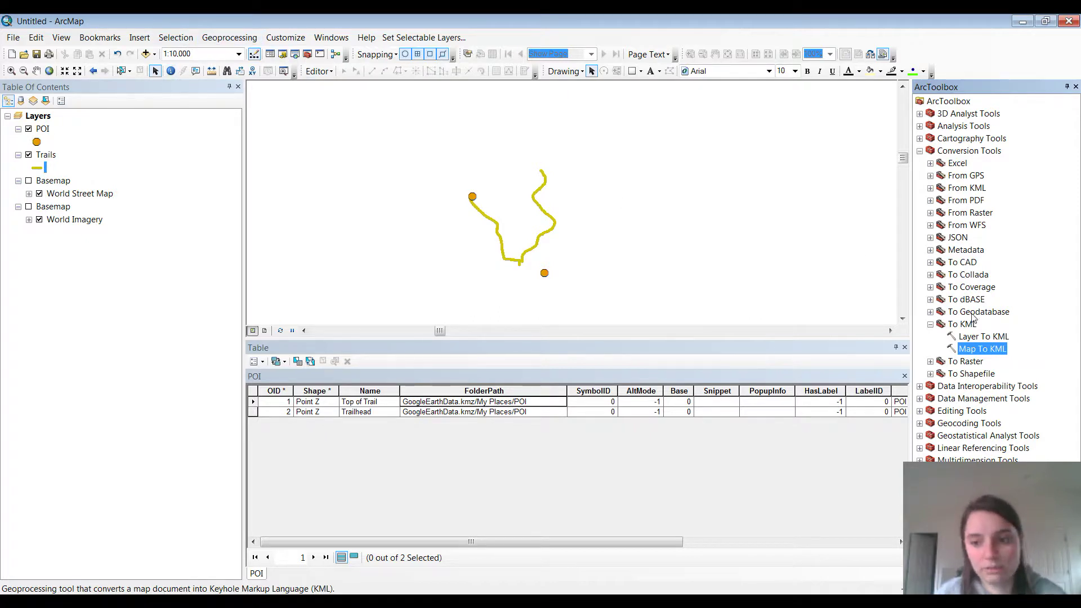
click(968, 338)
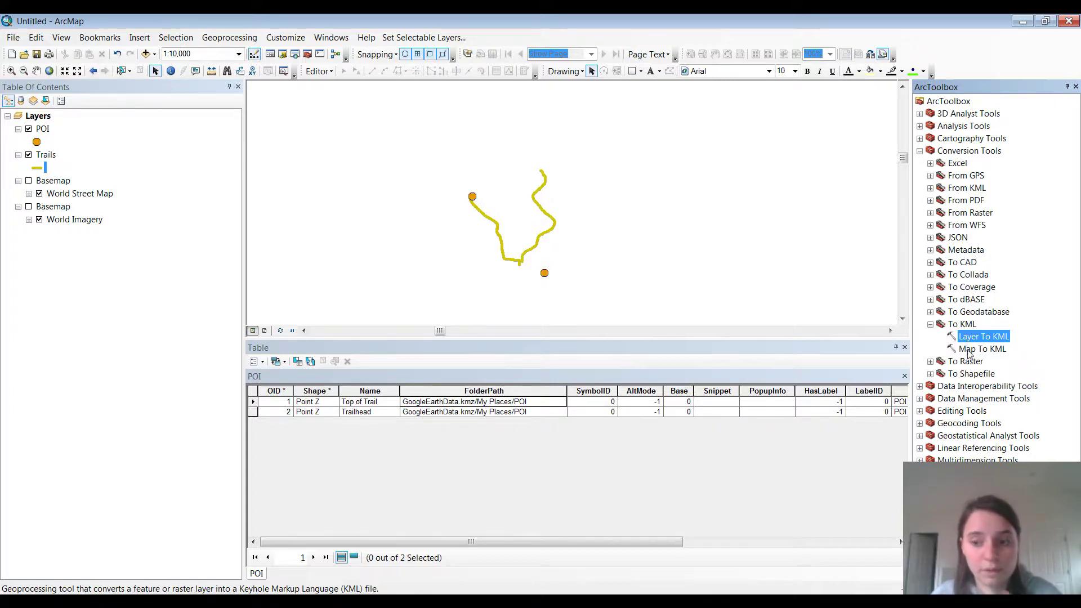
click(970, 350)
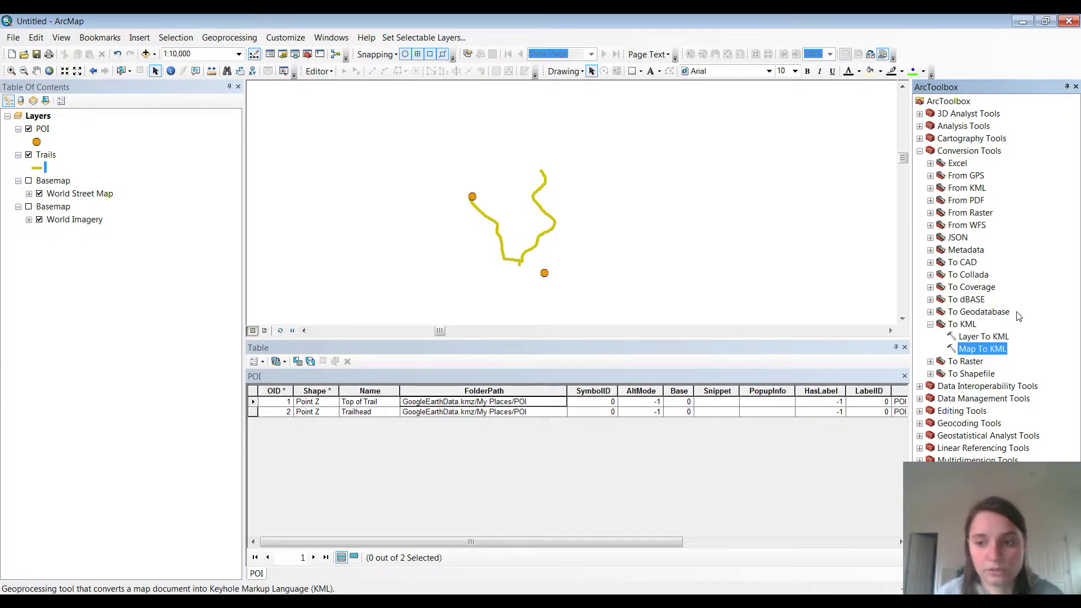
double_click(994, 350)
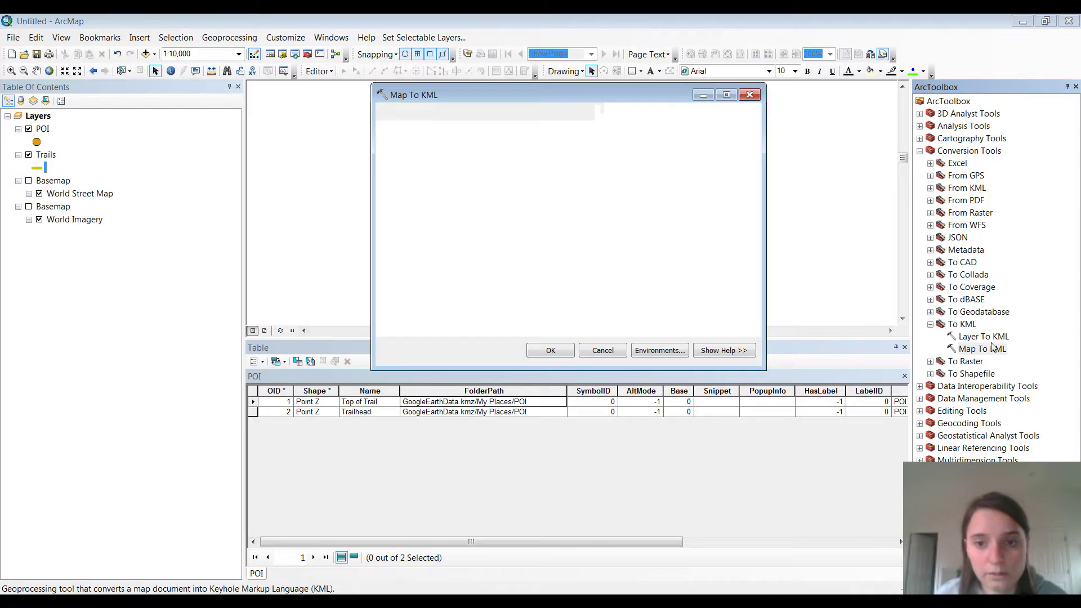
click(753, 93)
- Start saving the map document under a new name with the Desktop as its location
click(15, 41)
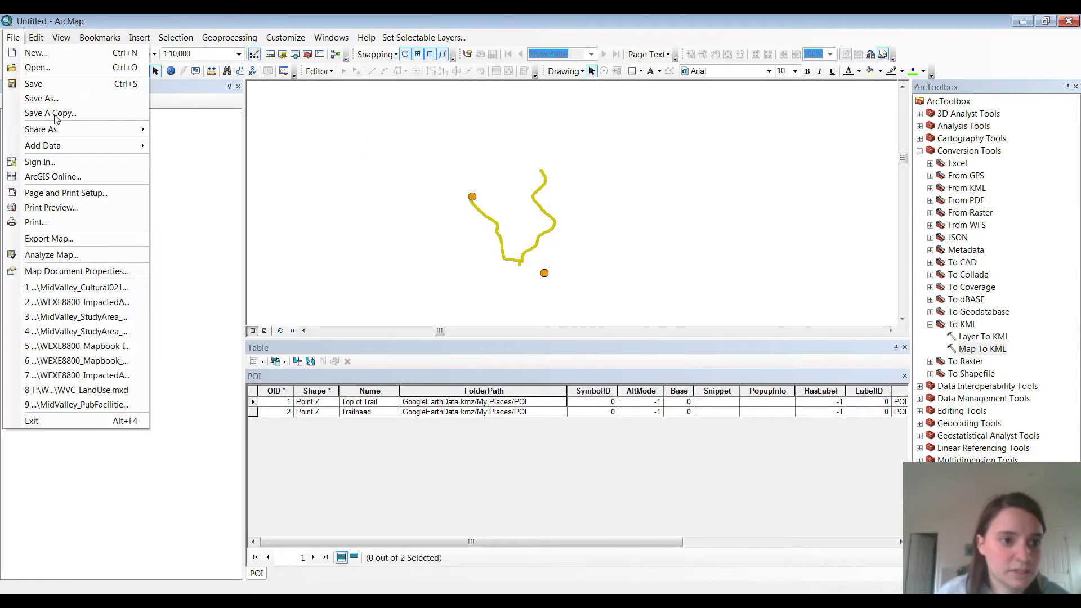
click(44, 98)
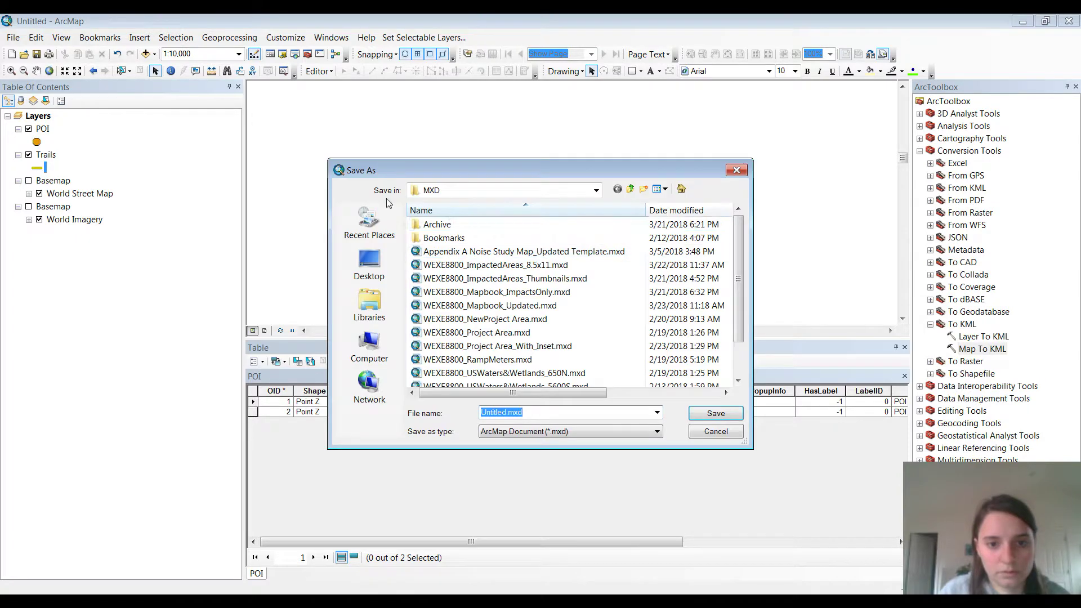
click(370, 223)
click(370, 263)
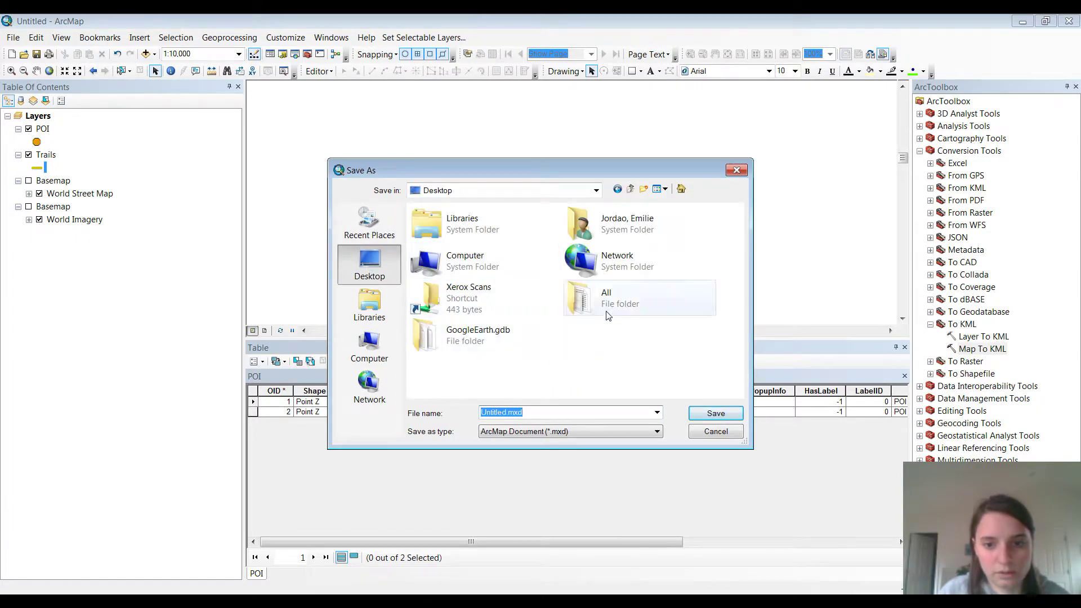
double_click(487, 348)
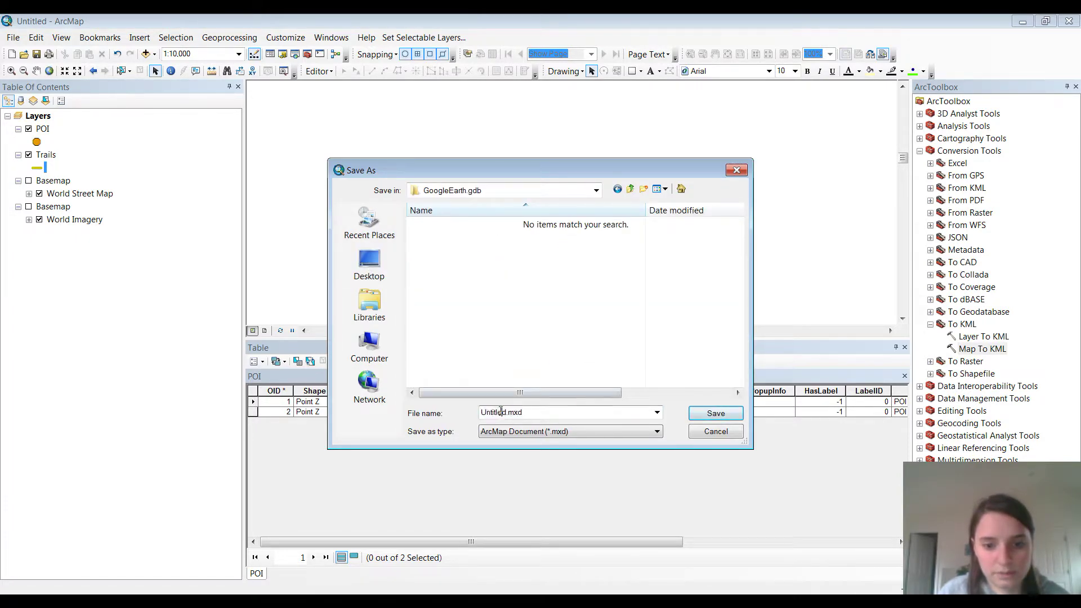
drag(507, 413, 479, 413)
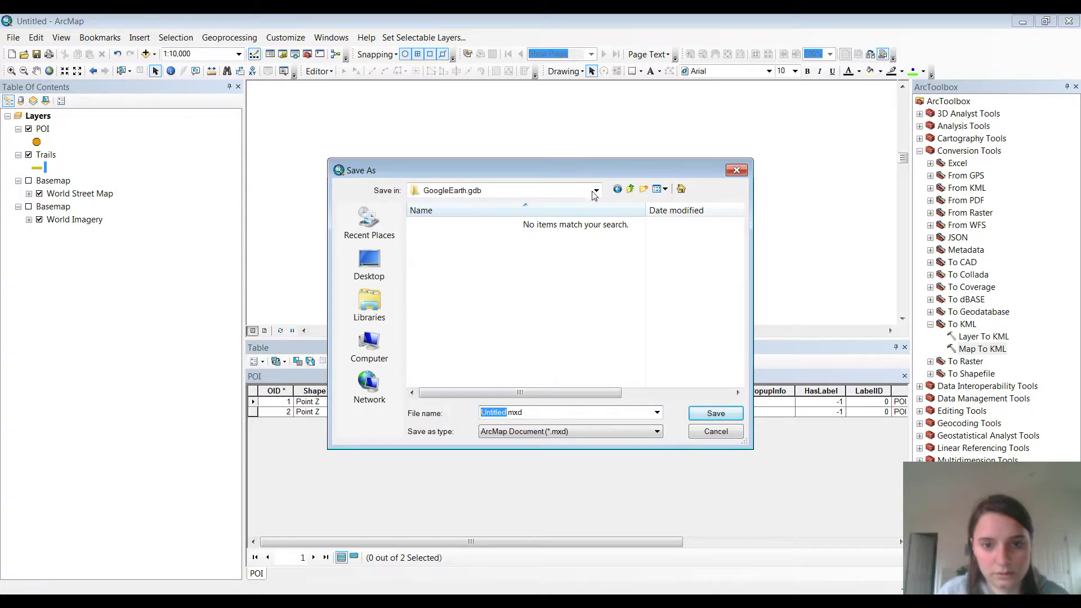
click(617, 188)
- Save the map document to the Desktop as Test.mxd
double_click(507, 413)
drag(509, 413, 443, 412)
text(tES)
key(BackSpace)
key(BackSpace)
key(BackSpace)
text(Test)
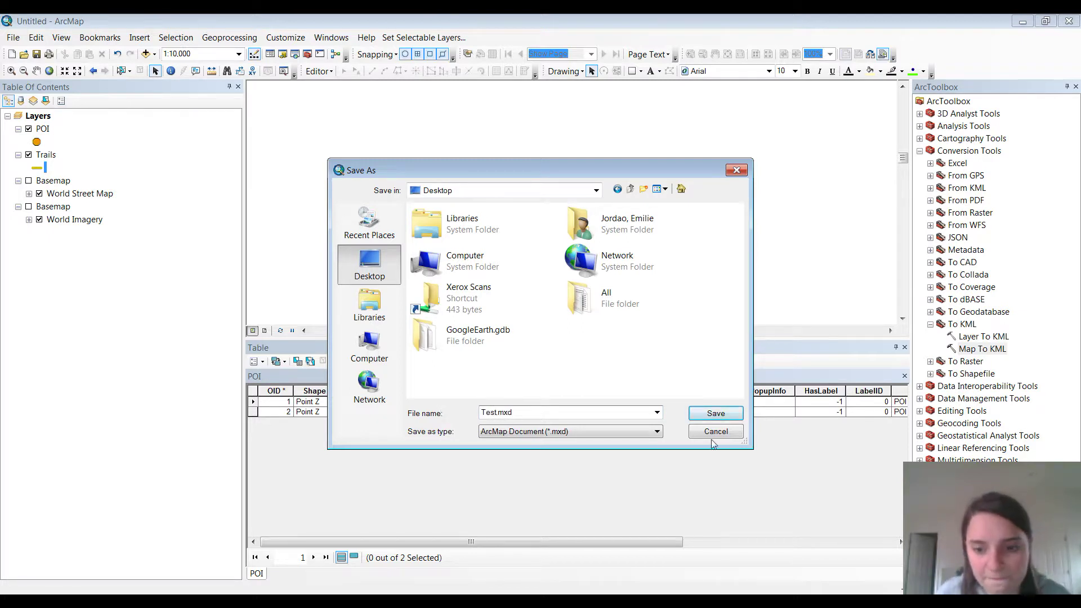
click(732, 417)
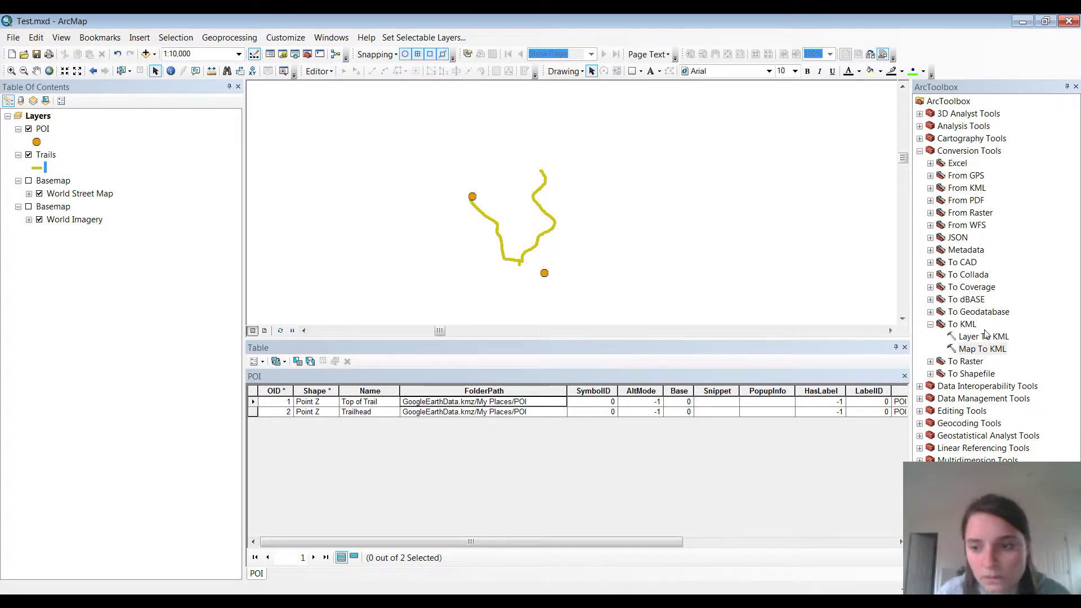
- Open the Map To KML tool and choose Test.mxd from the Desktop as the map document
double_click(990, 350)
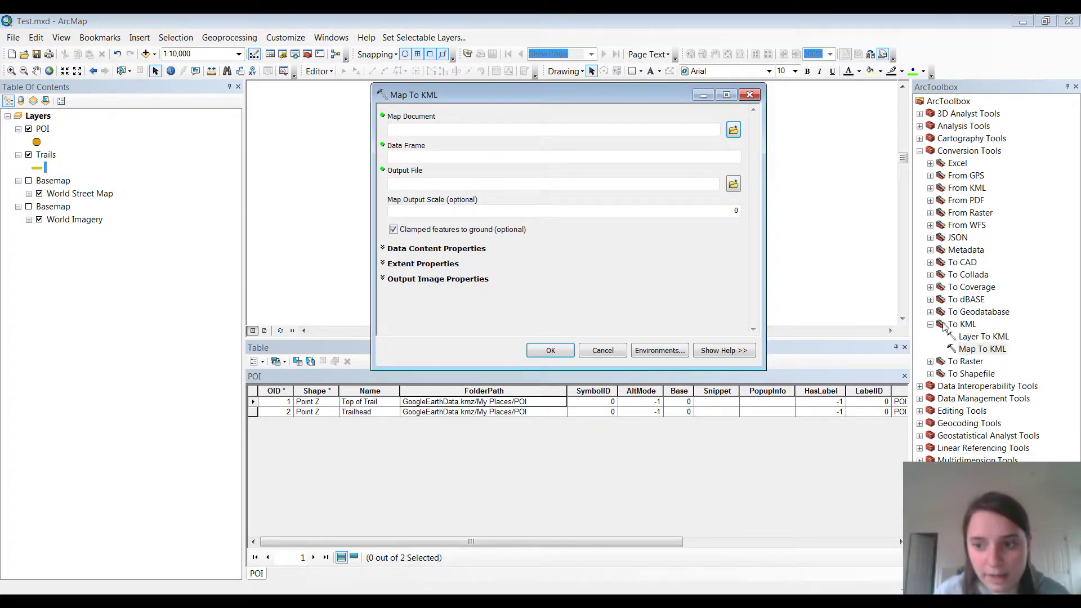
click(733, 130)
click(437, 161)
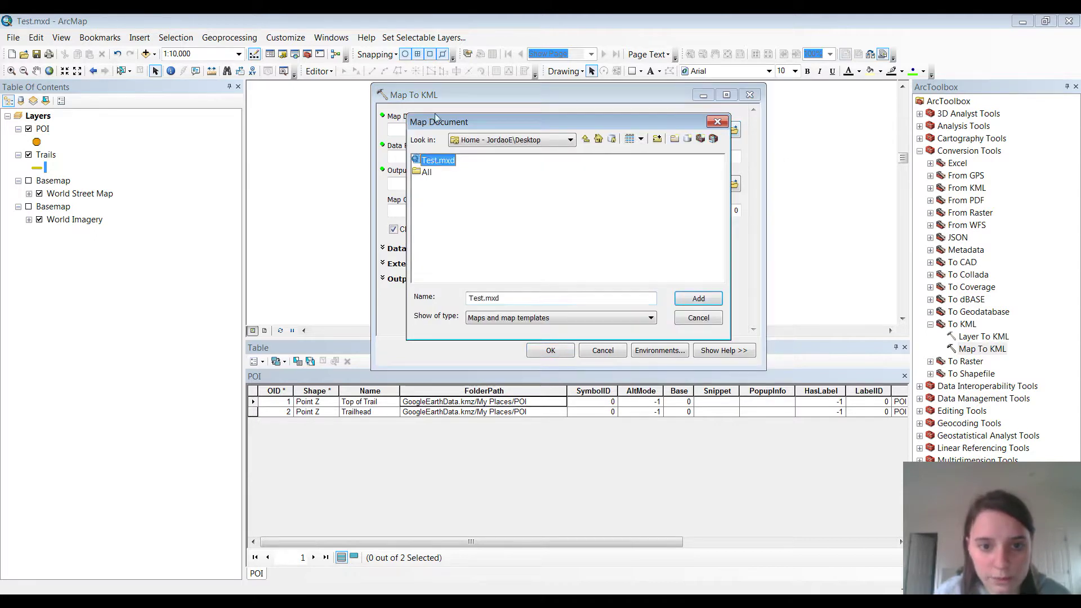
click(710, 303)
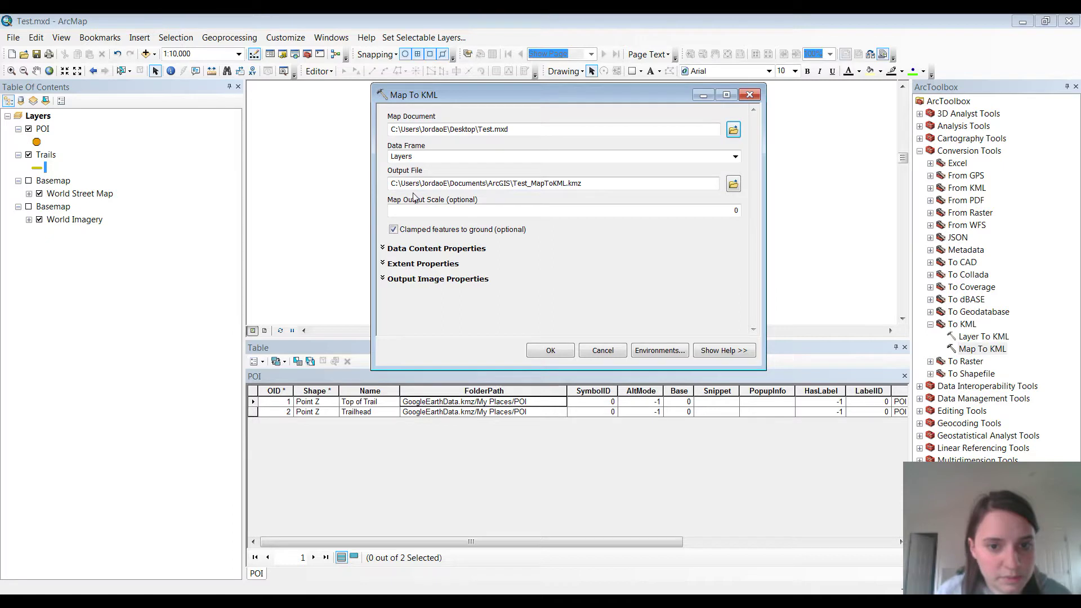
- Set the output file to Test.kmz on the Desktop and run the Map To KML conversion
click(733, 186)
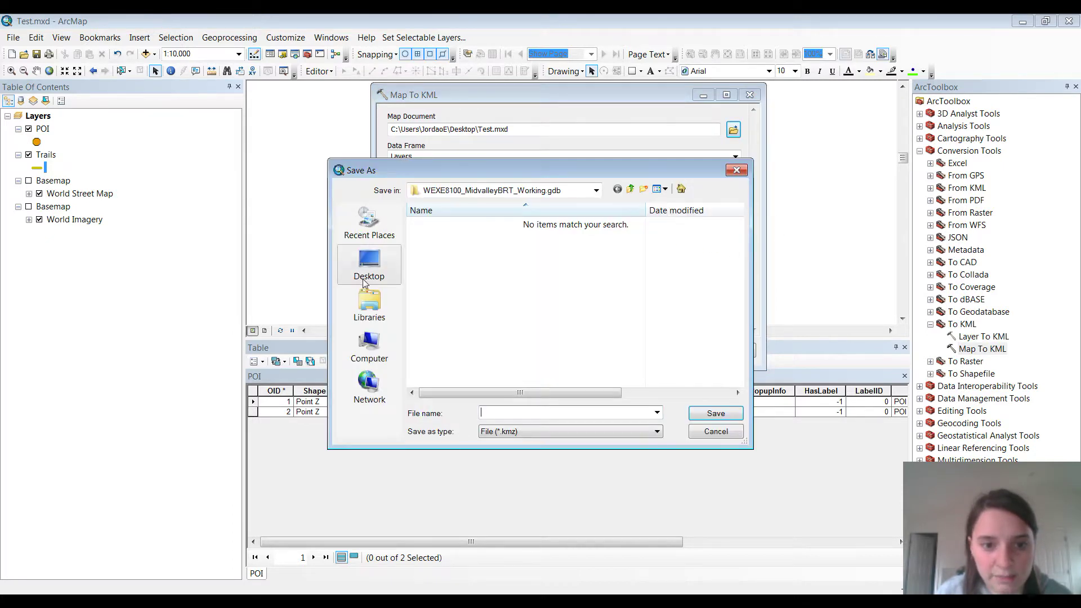
click(363, 278)
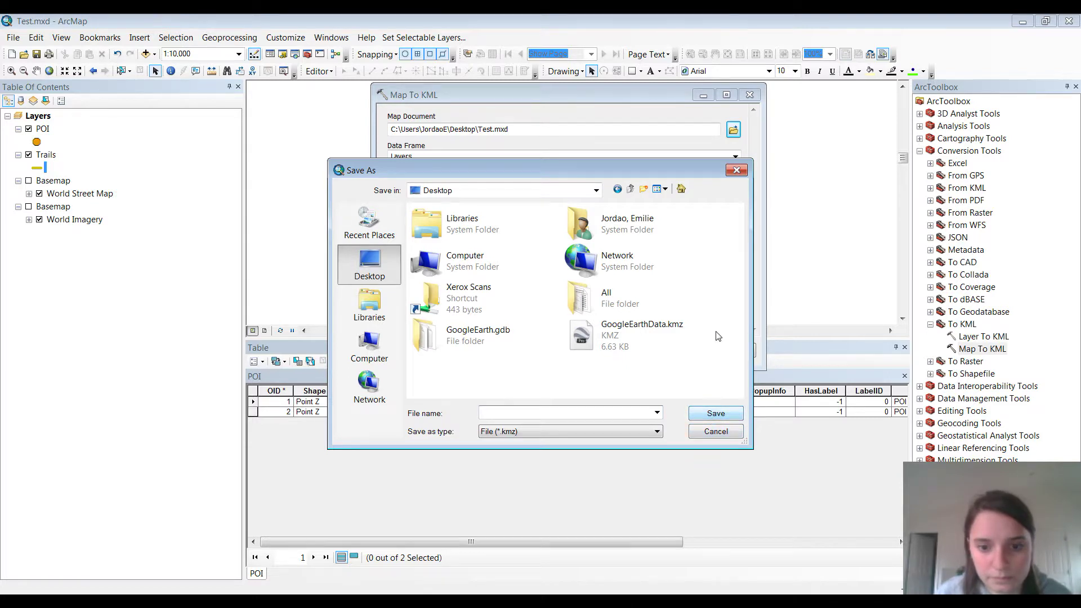
click(541, 412)
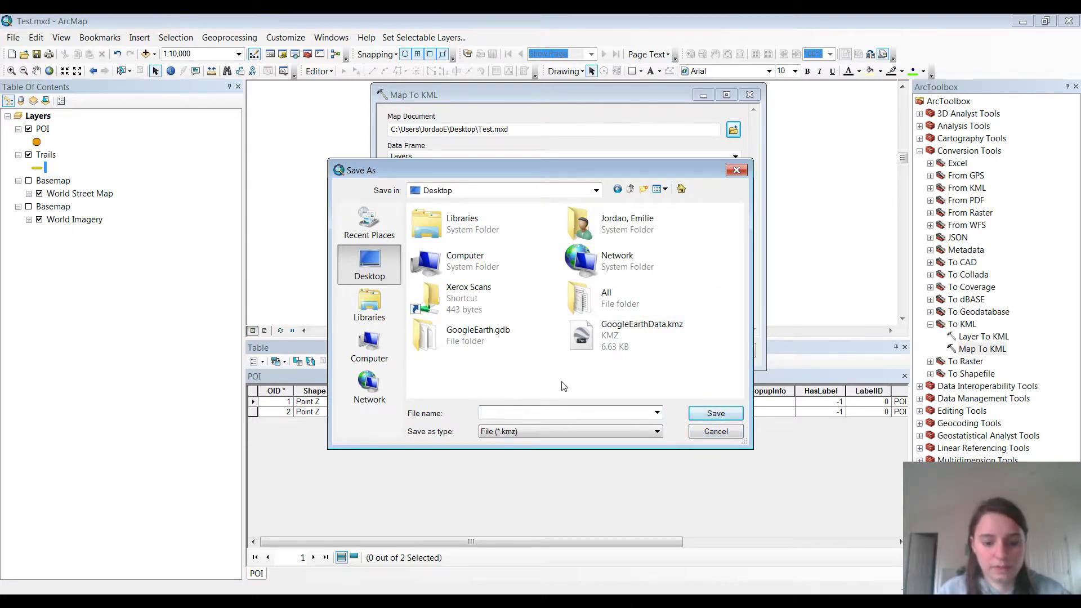
text(Test)
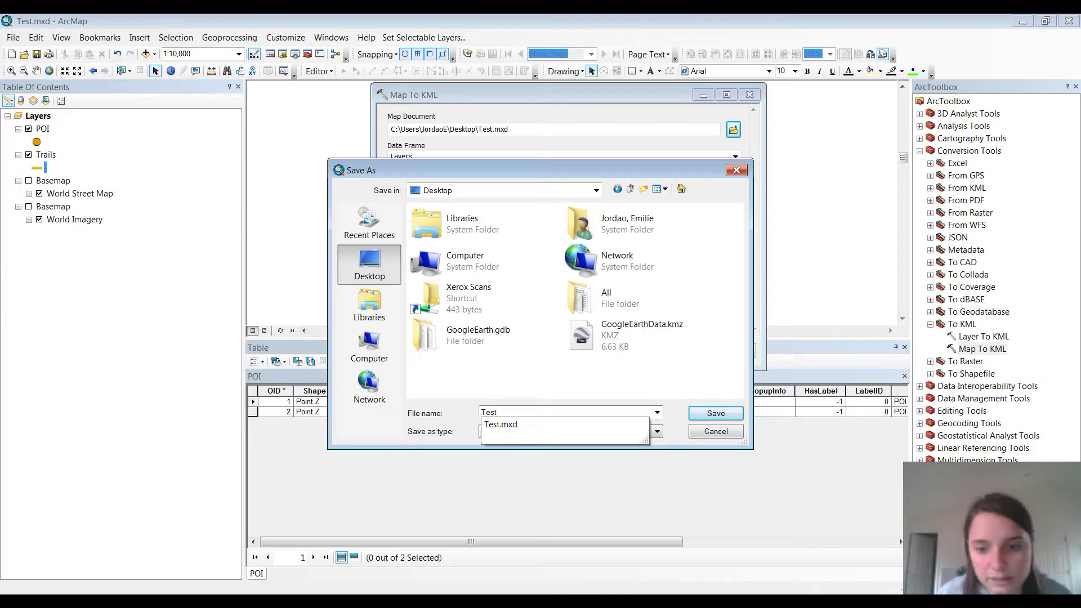
click(721, 414)
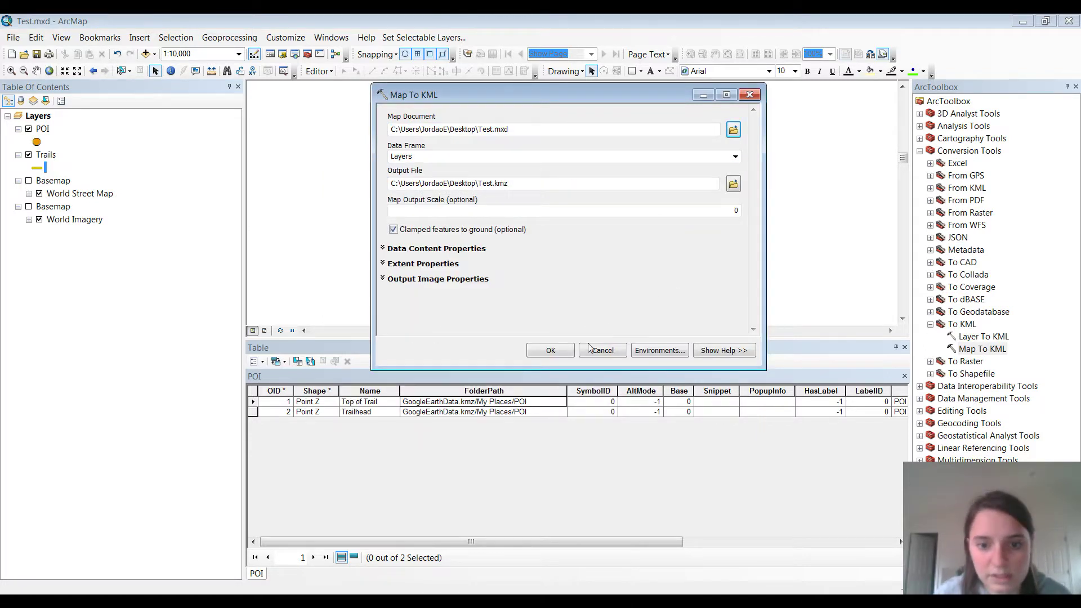
click(561, 352)
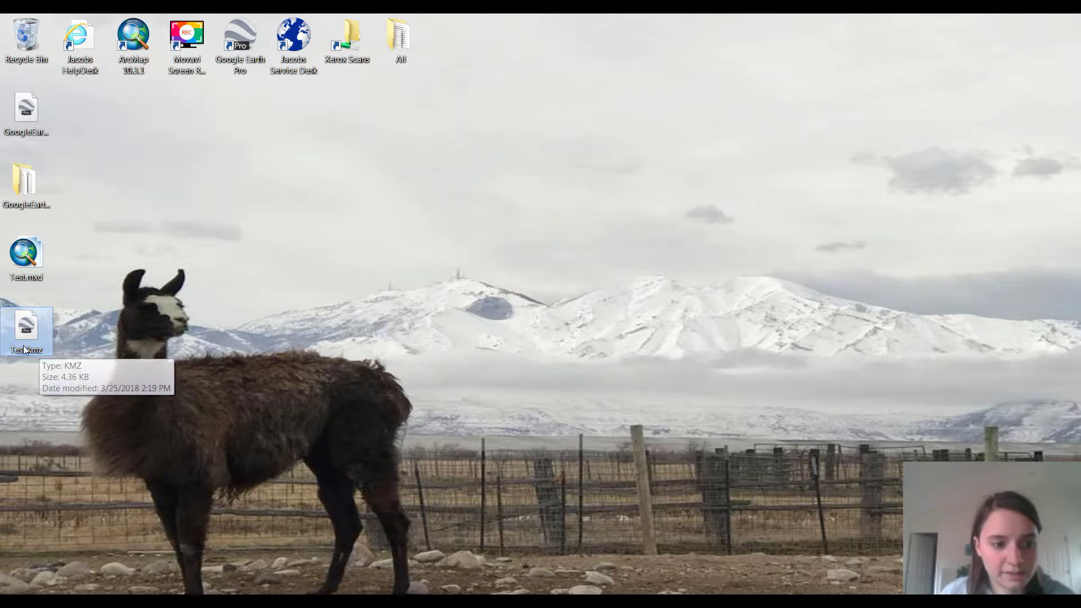
- Open Test.kmz from the Desktop in Google Earth Pro, dismiss the start-up tips, and hide the Trails and POI folders in My Places
double_click(22, 337)
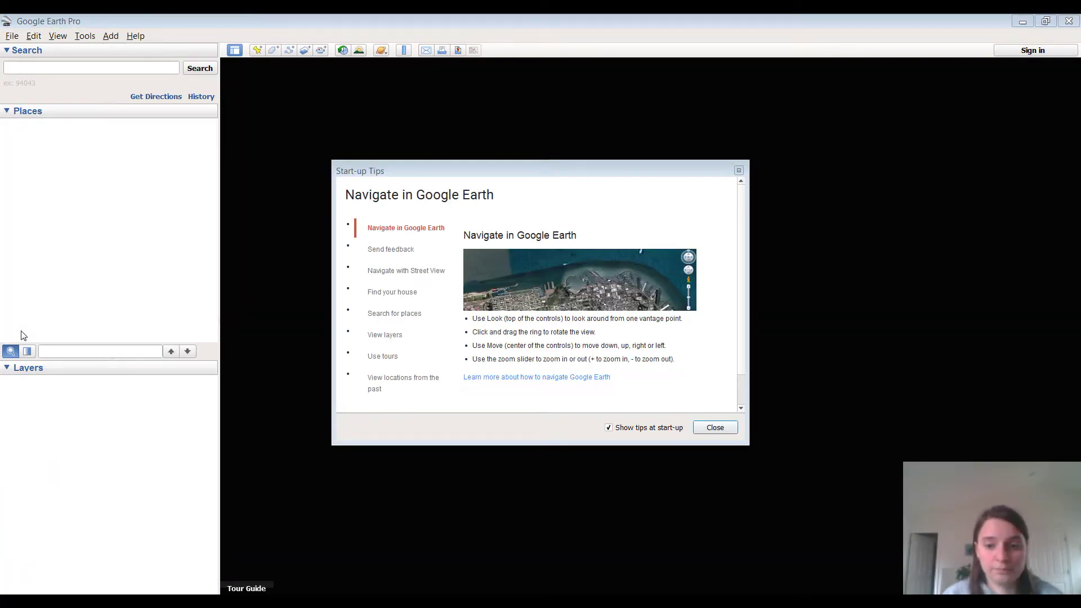
click(724, 430)
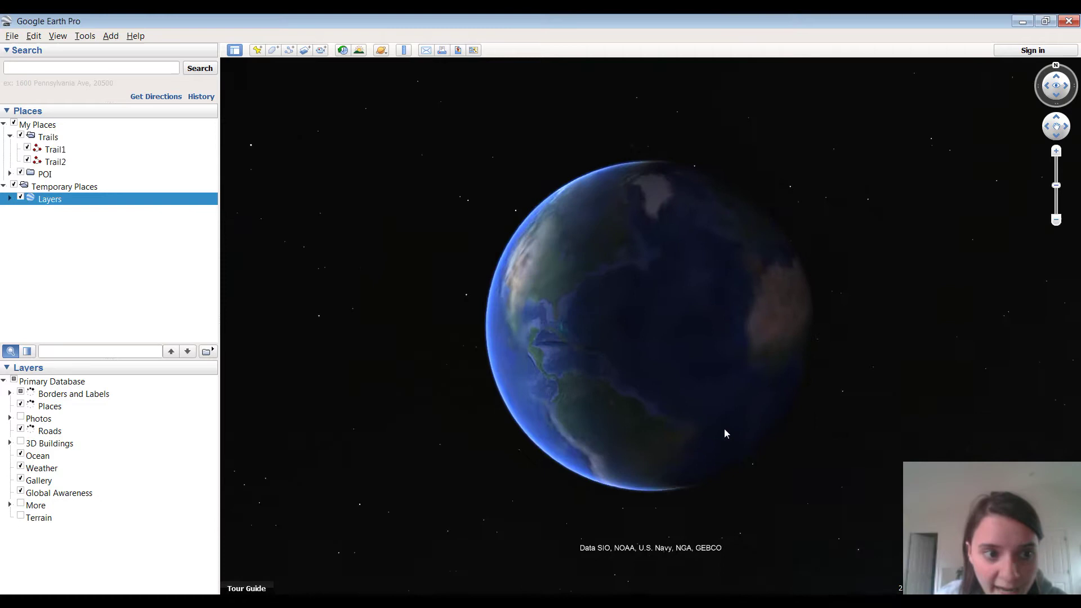
click(23, 137)
click(21, 174)
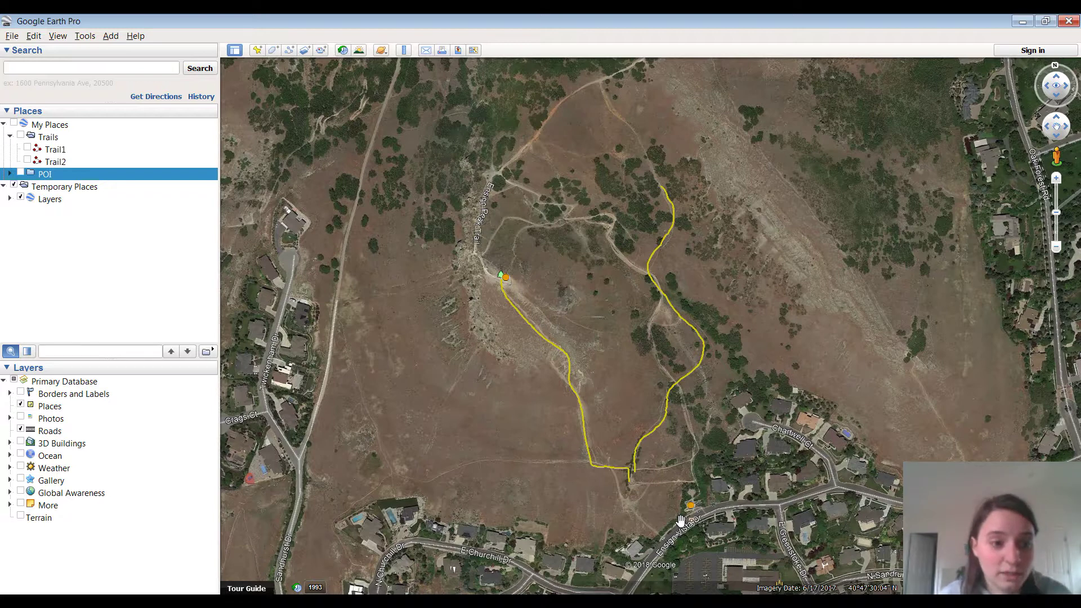
- Expand the imported Layers and their POI folder, and set that folder's icon opacity to 50%
click(9, 198)
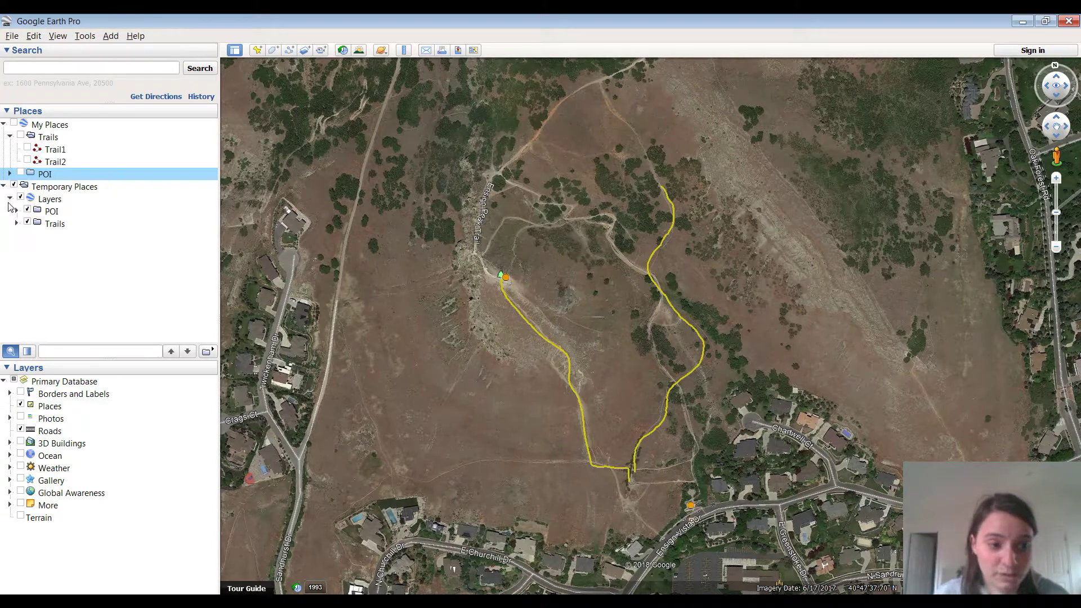
click(16, 211)
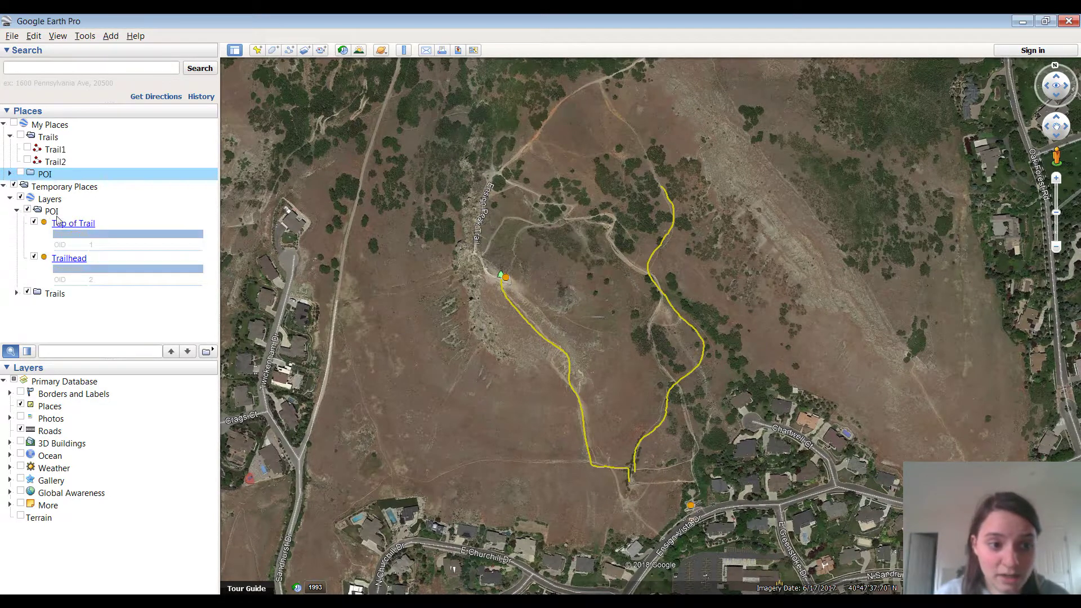
right_click(57, 213)
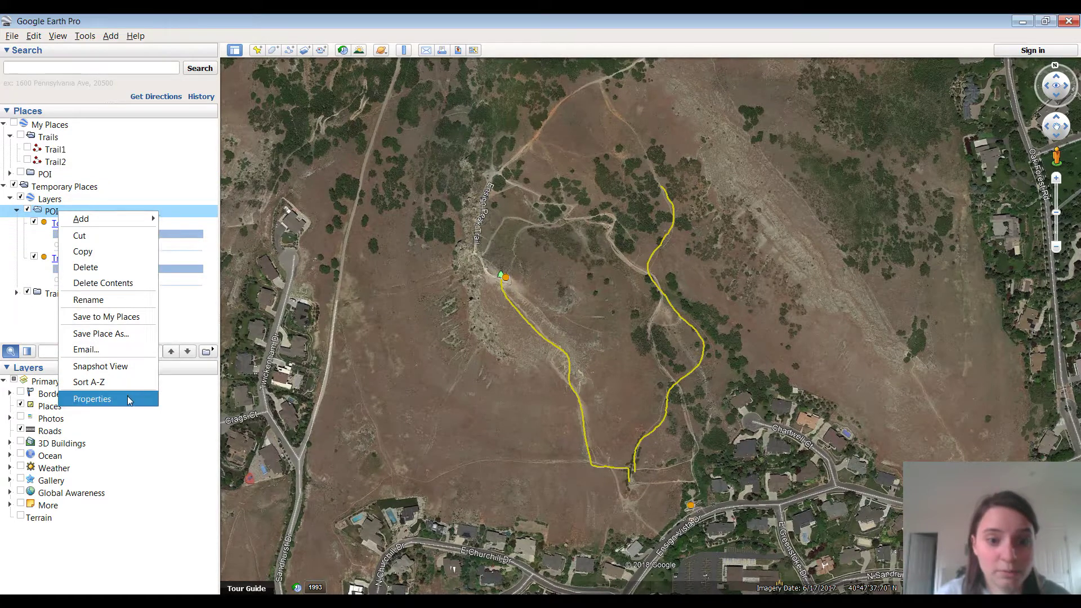
click(128, 399)
click(102, 149)
click(195, 184)
drag(194, 184, 176, 184)
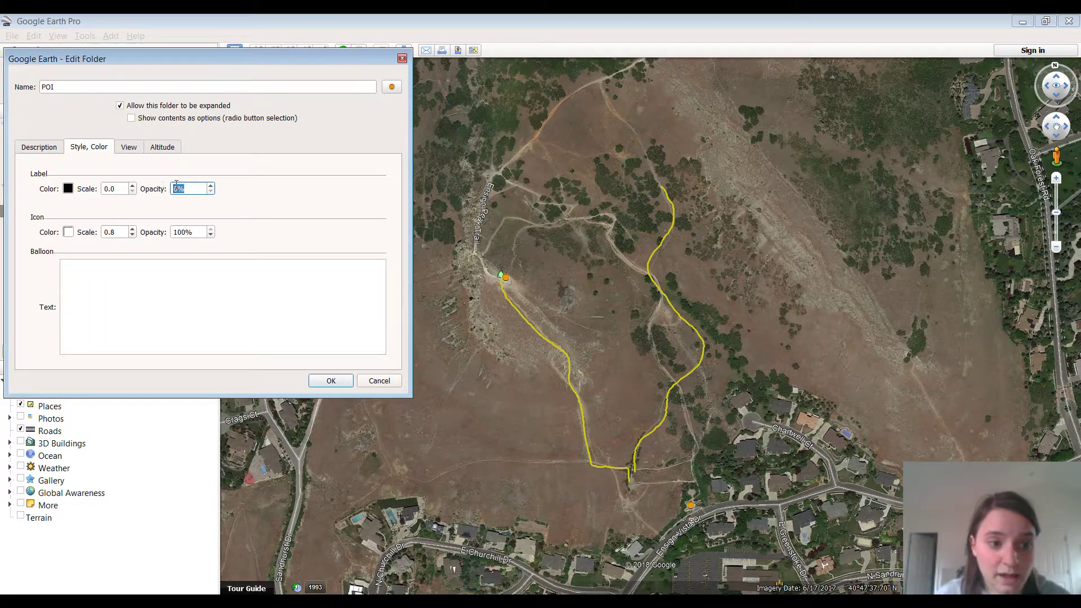
drag(196, 230, 172, 232)
text(50)
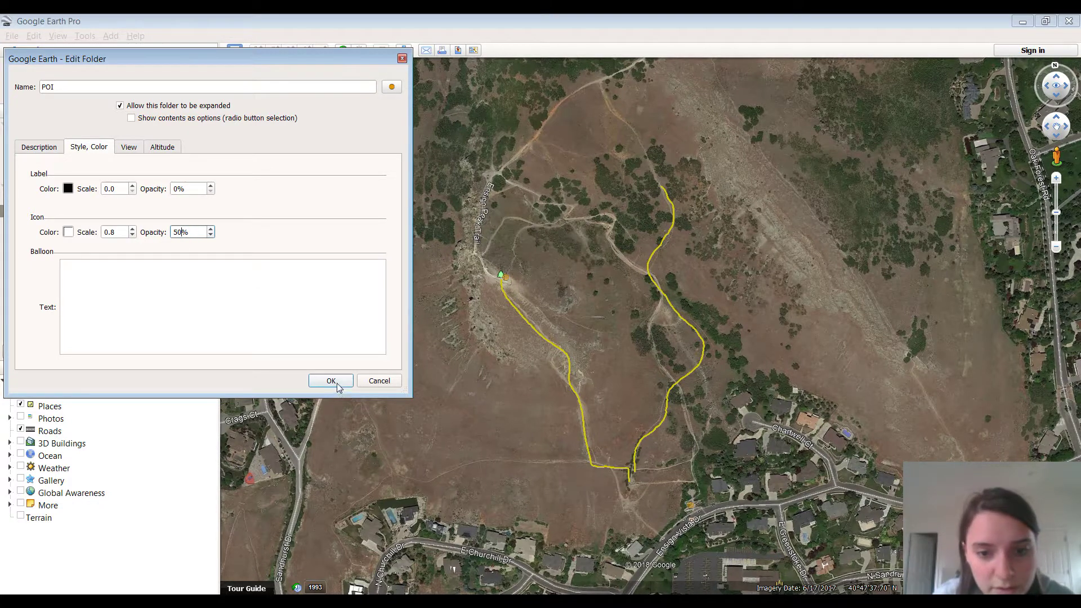
click(331, 381)
- Inspect the POI icons on the map, and close Google Earth Pro, discarding the unsaved Temporary Places items
scroll(618, 451, up, 3)
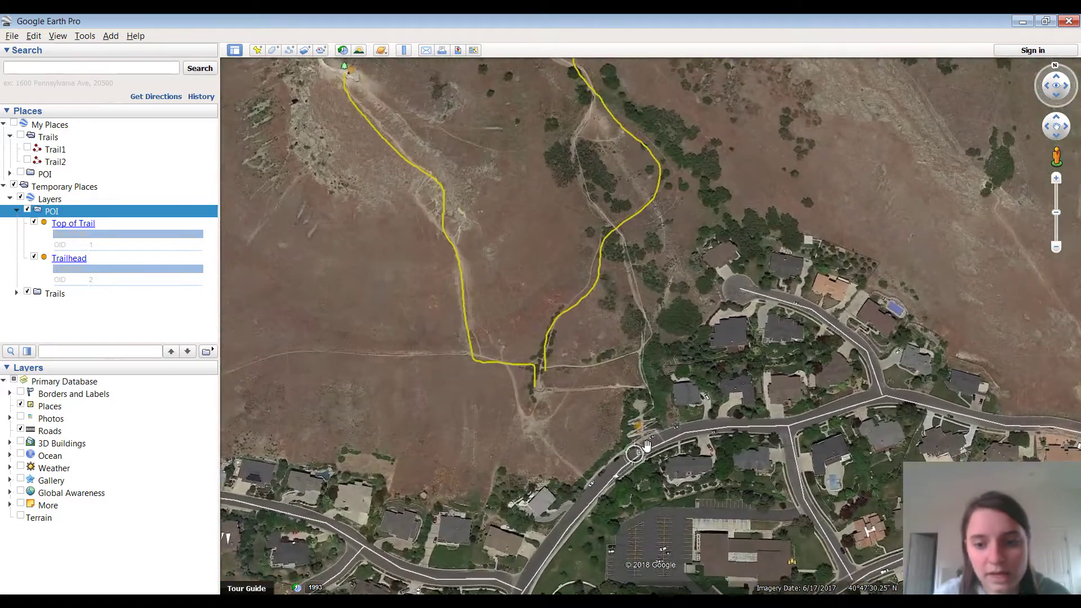
scroll(591, 446, down, 4)
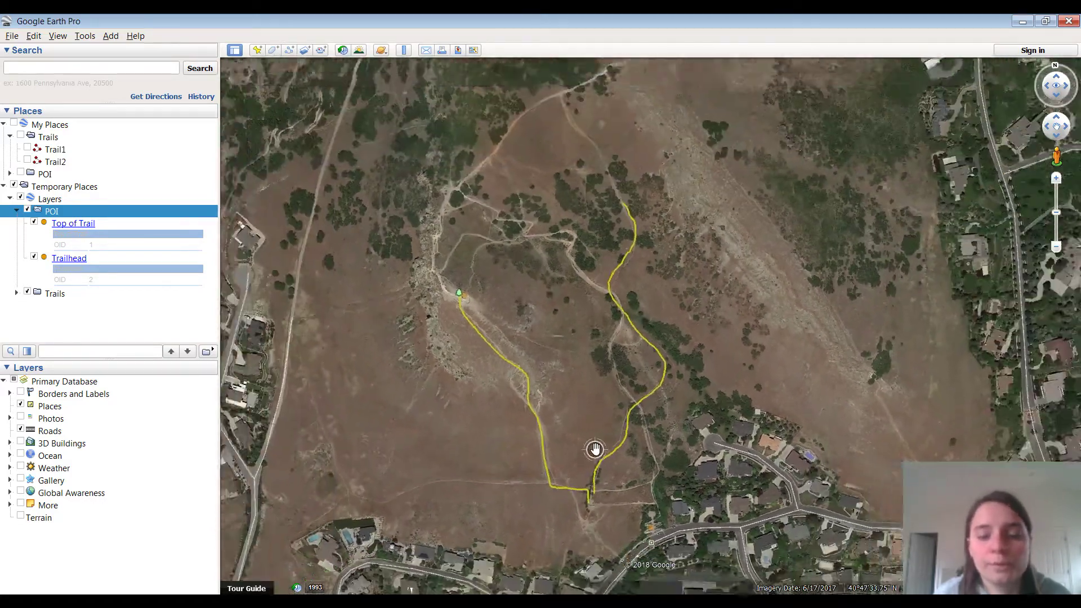
scroll(591, 447, down, 1)
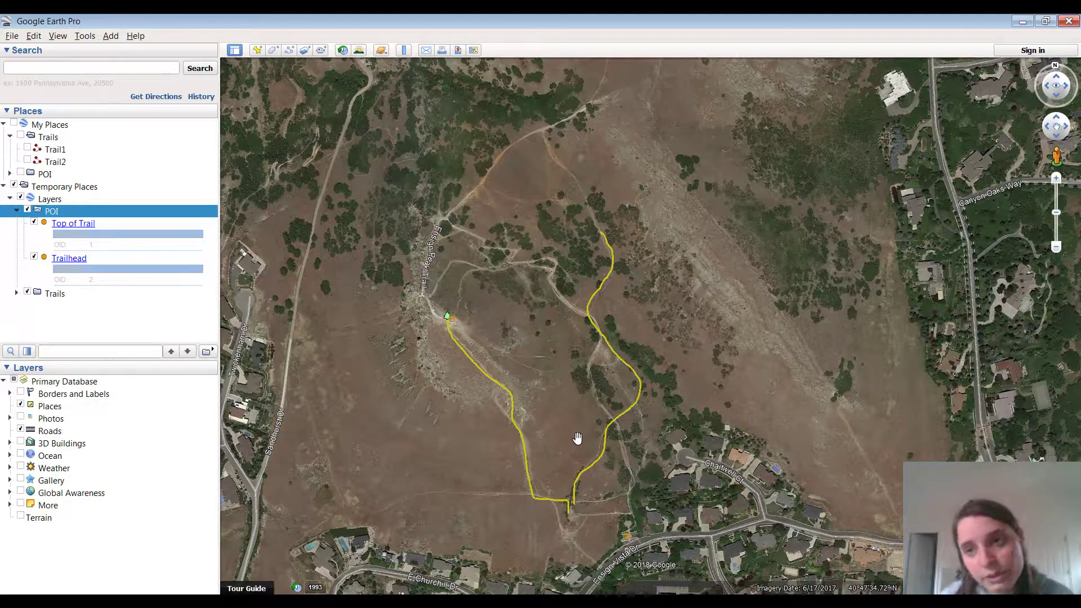
click(1065, 22)
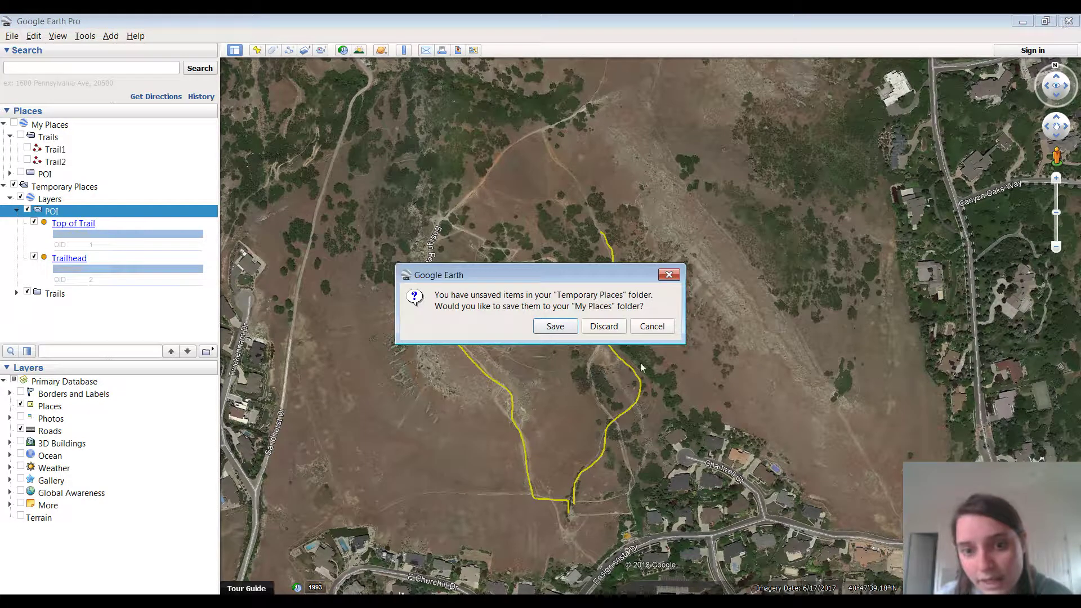
click(601, 327)
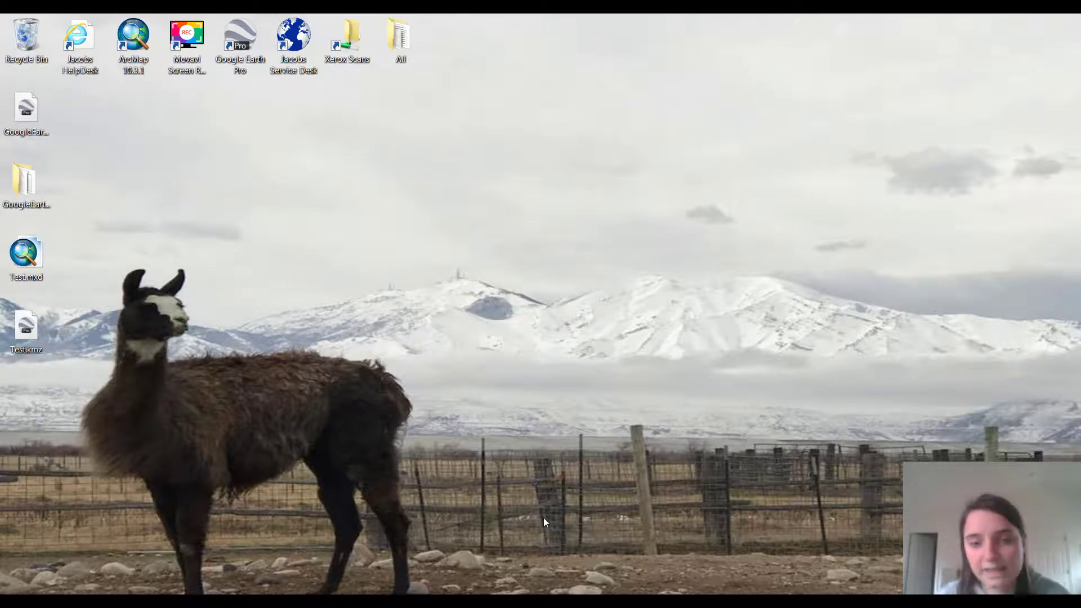